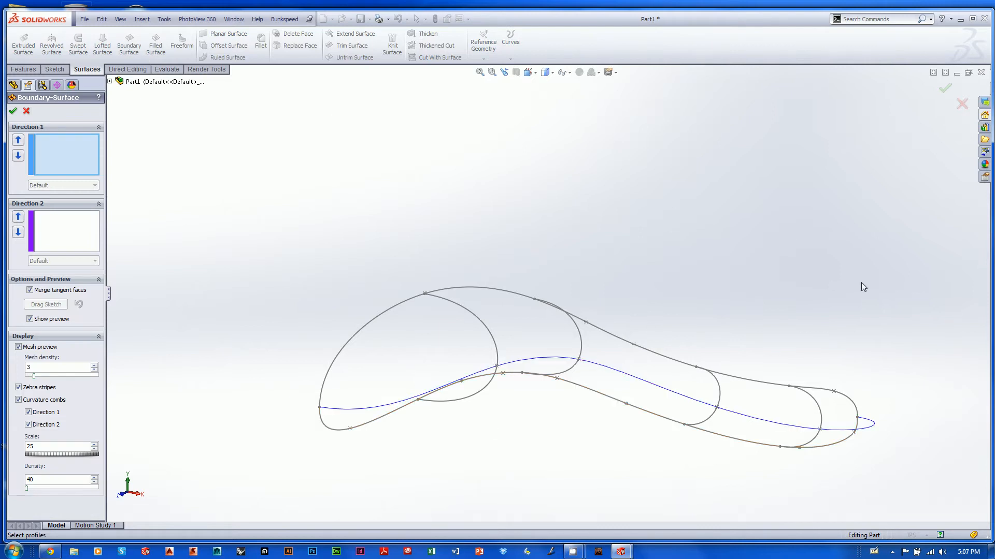
- Select the four cross-section curves in order from the wide end to the narrow end as Direction 1 profiles of the boundary surface
mouse_move(862, 285)
middle_down()
mouse_move(844, 306)
mouse_move(777, 325)
mouse_move(768, 317)
mouse_move(768, 326)
middle_up()
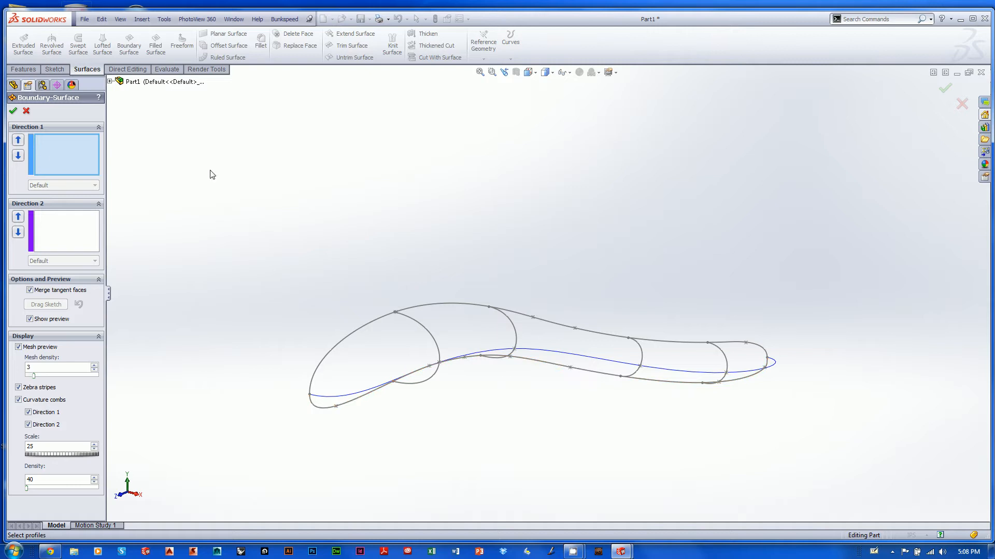
click(423, 326)
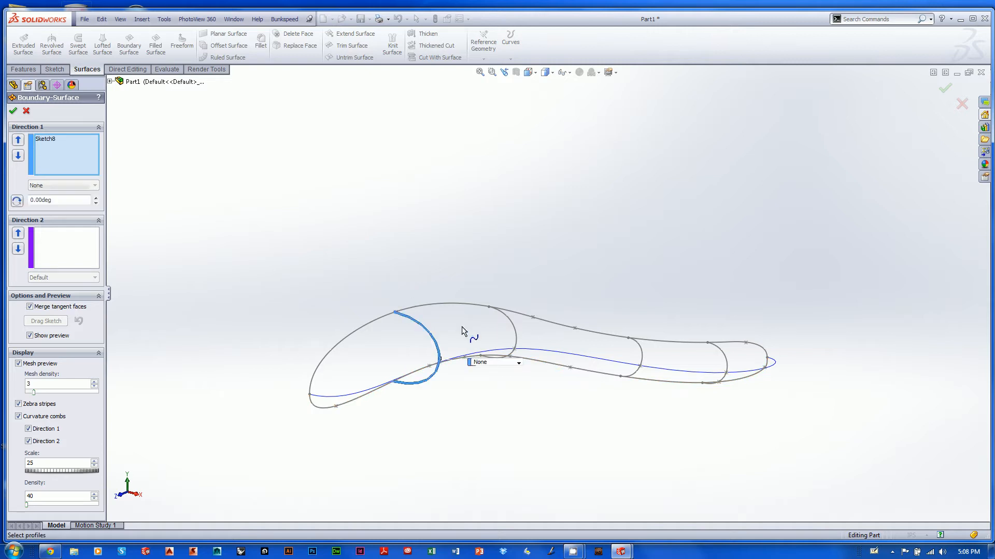
click(515, 339)
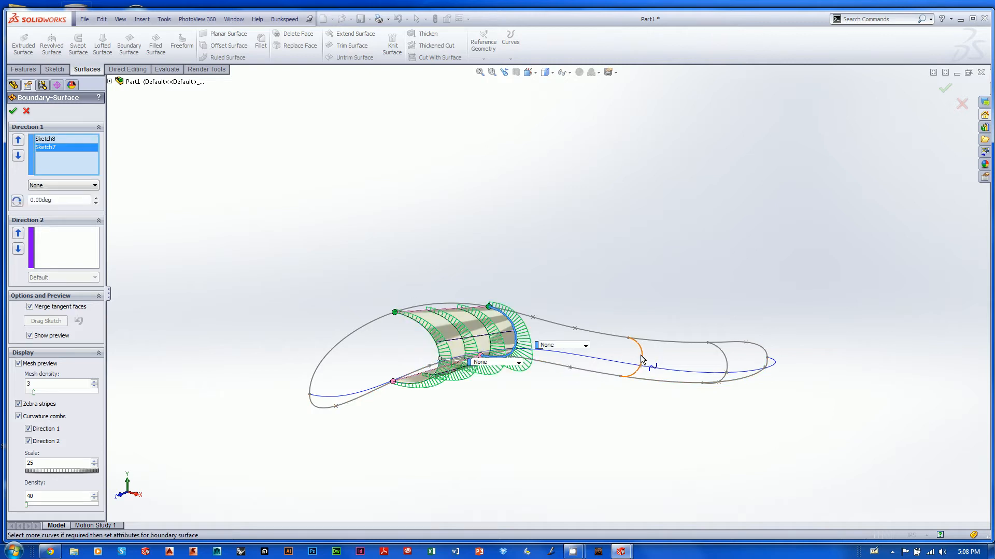
click(644, 357)
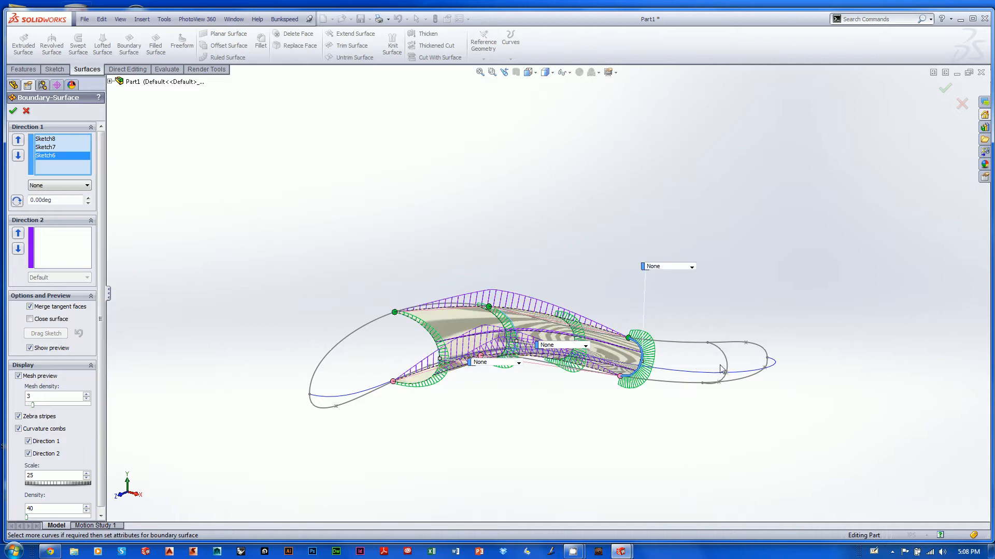
click(725, 366)
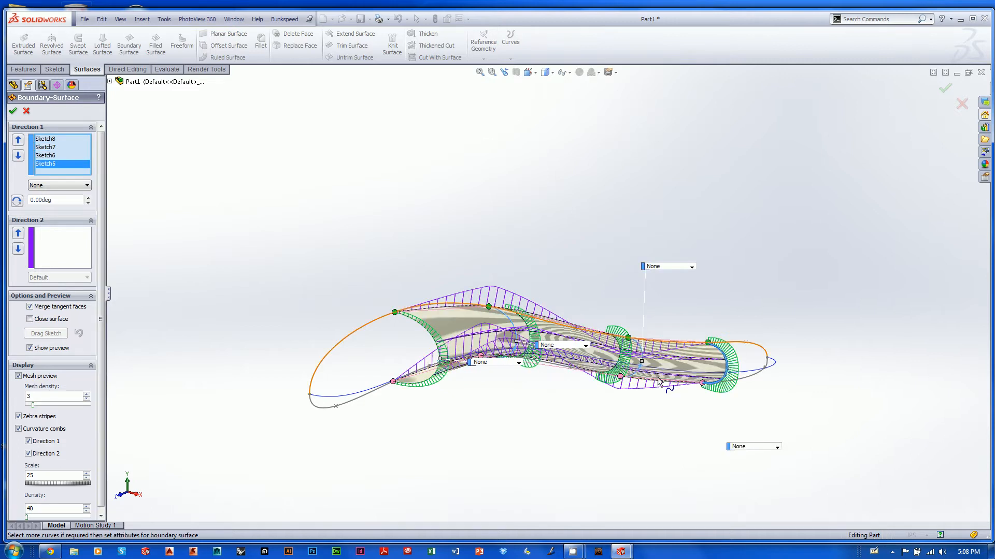
- Turn off the zebra stripes and curvature combs in the boundary surface preview
scroll(568, 478, down, 5)
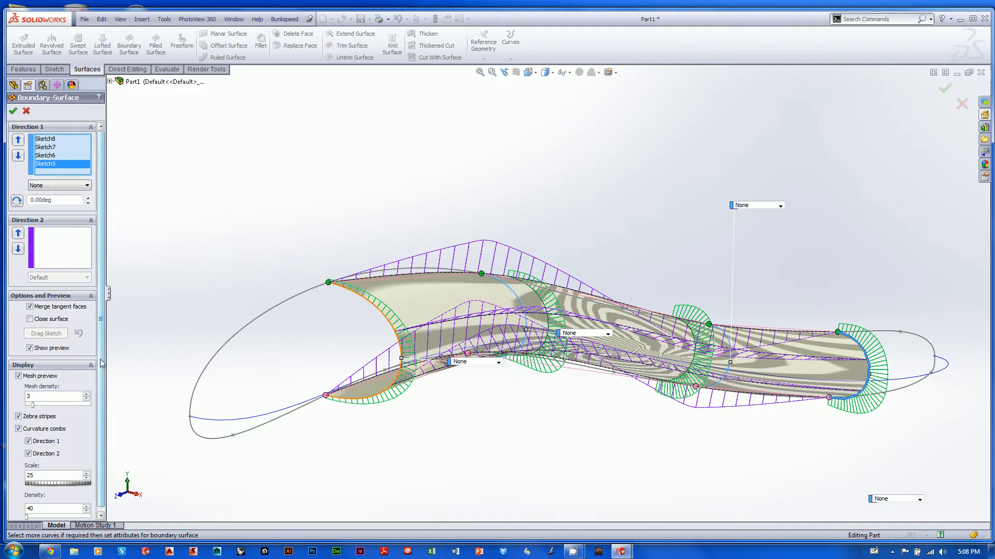
scroll(96, 381, down, 1)
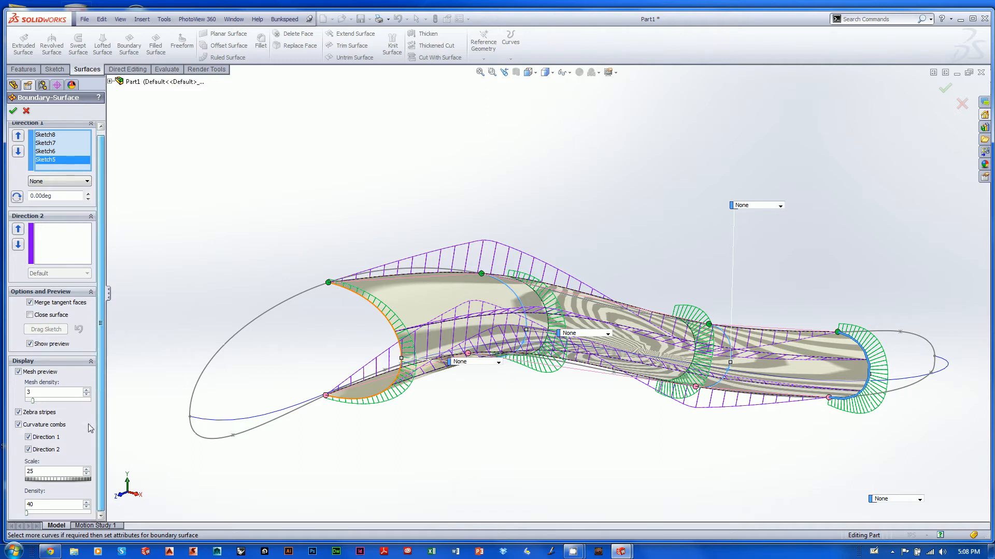
click(18, 413)
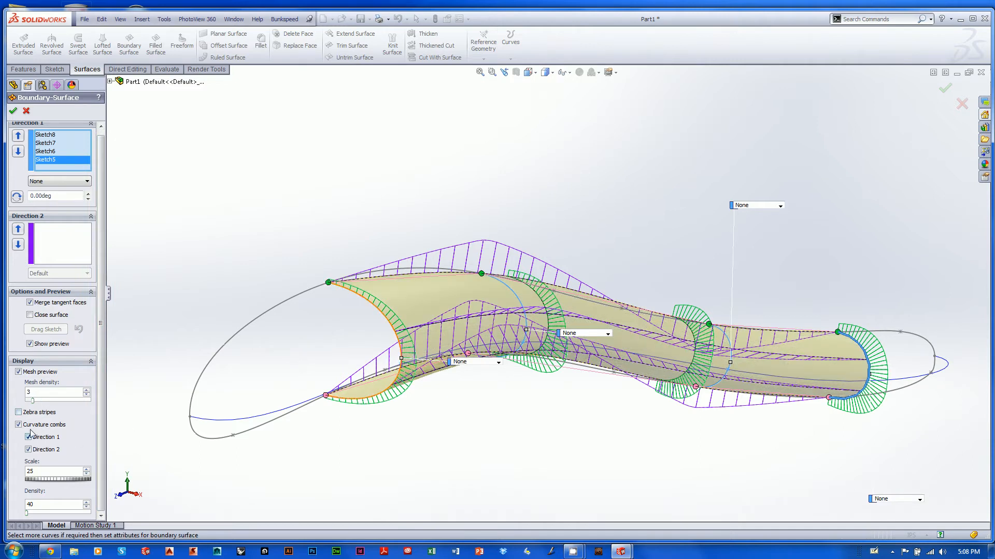
mouse_move(420, 432)
middle_down()
mouse_move(410, 415)
mouse_move(412, 435)
mouse_move(424, 426)
middle_up()
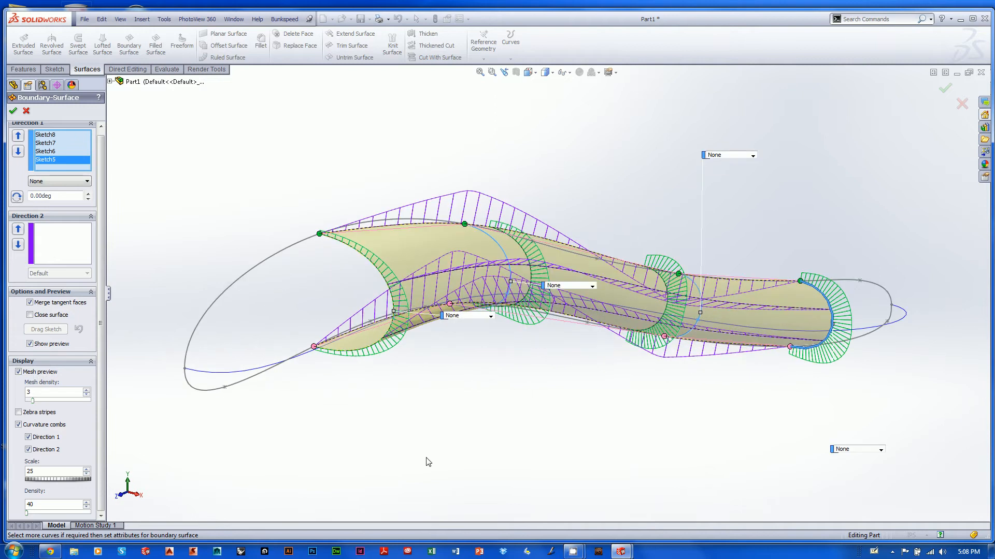
mouse_move(427, 462)
middle_down()
mouse_move(446, 452)
mouse_move(440, 446)
mouse_move(417, 466)
mouse_move(434, 453)
middle_up()
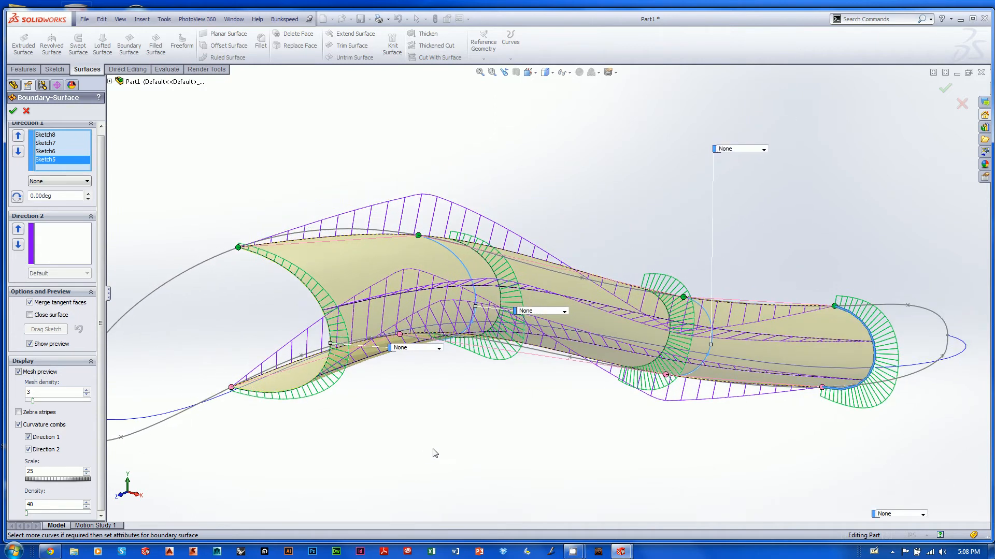
middle_drag(456, 417, 400, 439)
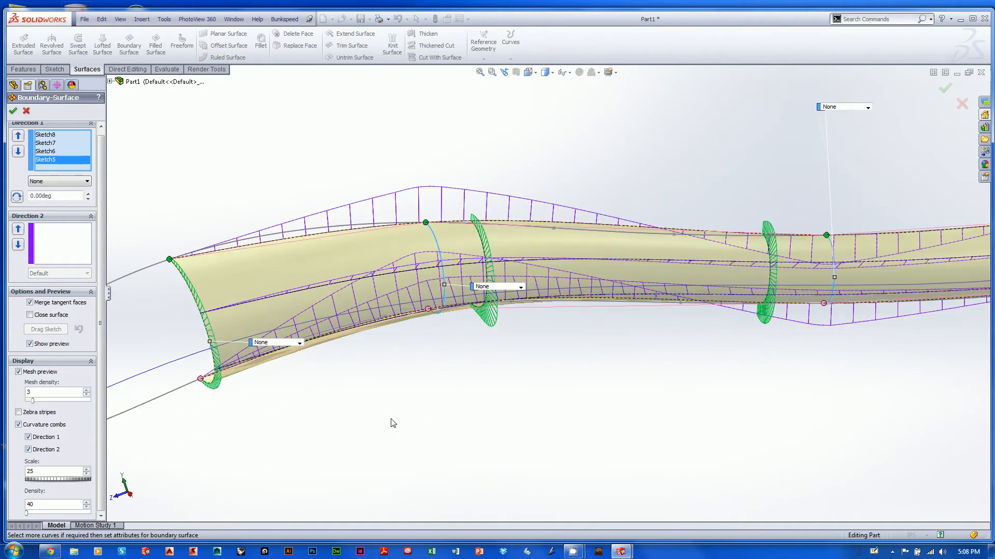
click(18, 425)
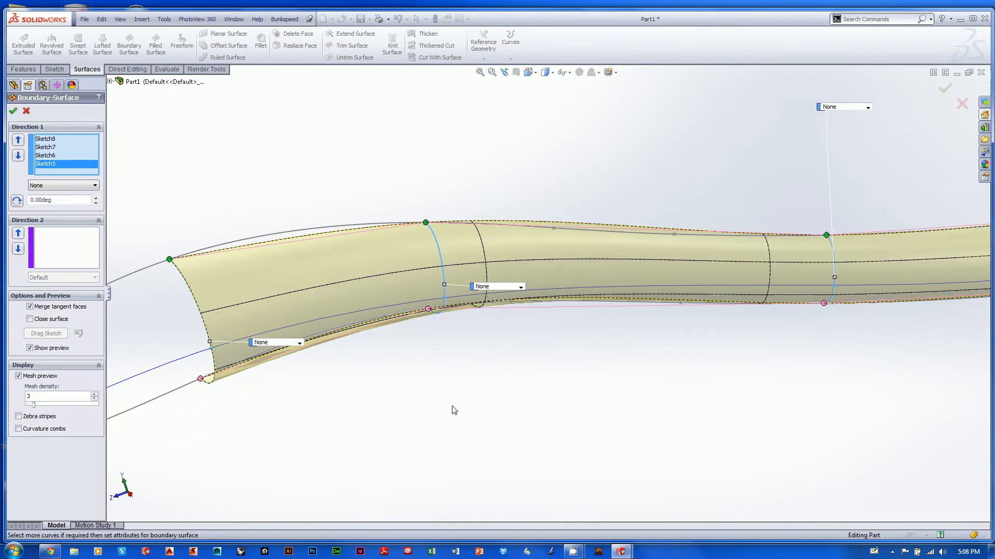
- Add the upper outline, the middle side curve and the lower outline, in that order, as Direction 2 curves
mouse_move(471, 401)
middle_down()
mouse_move(457, 409)
mouse_move(478, 383)
mouse_move(463, 406)
middle_up()
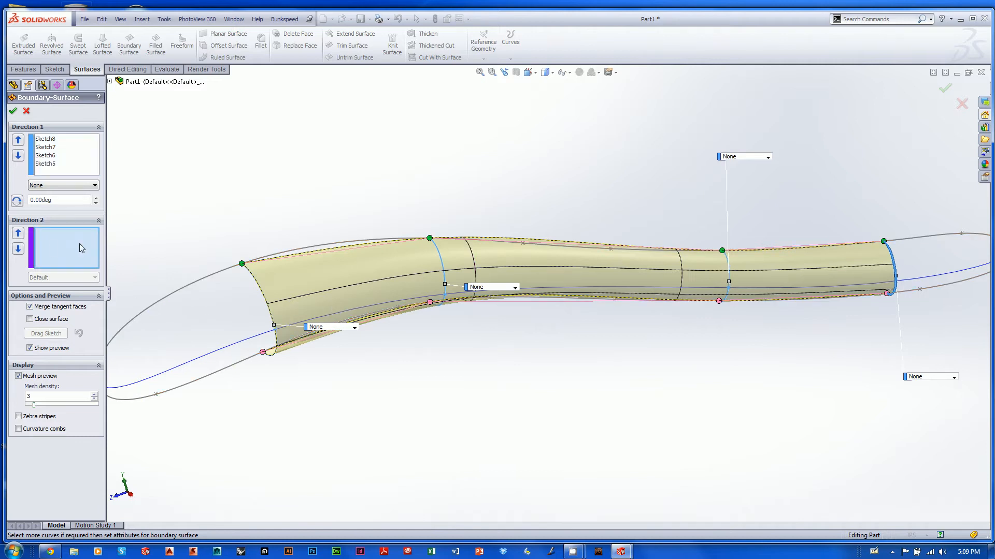
click(206, 278)
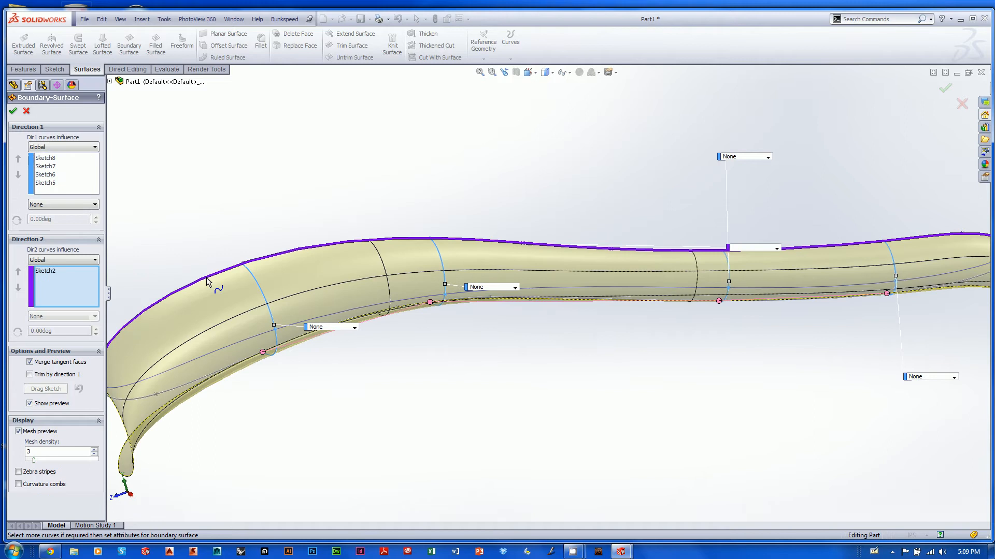
click(225, 348)
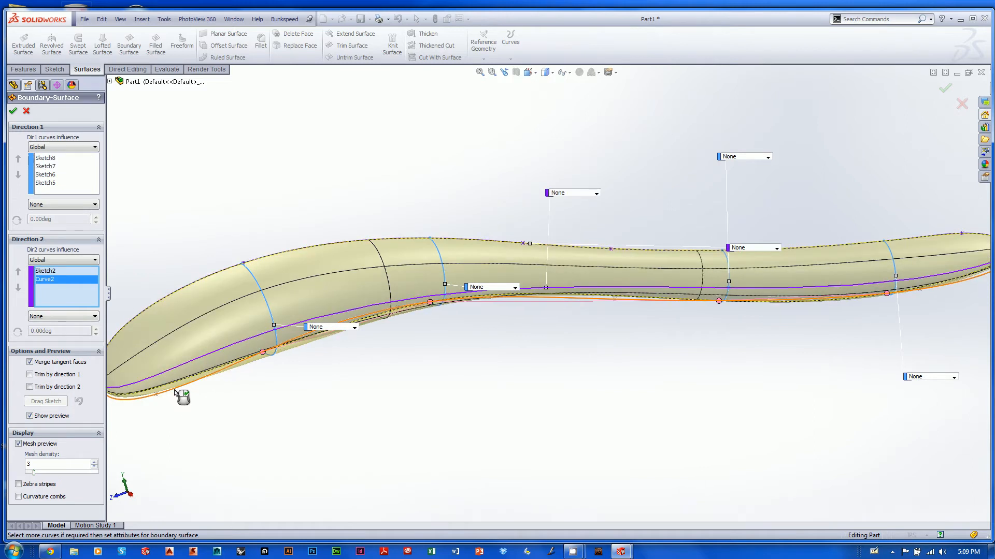
click(175, 394)
scroll(370, 405, down, 1)
scroll(370, 405, up, 3)
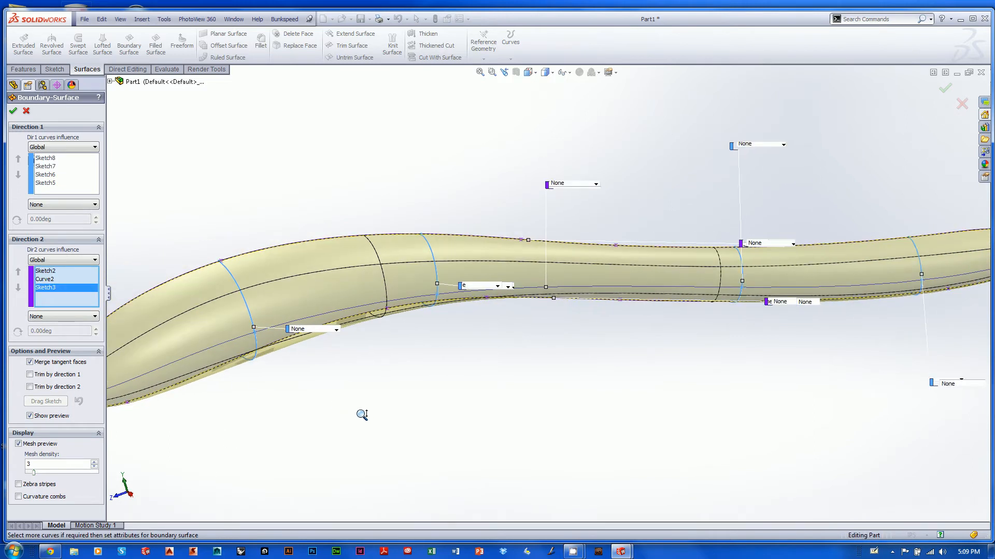
mouse_move(348, 418)
middle_down()
mouse_move(373, 399)
mouse_move(348, 419)
middle_up()
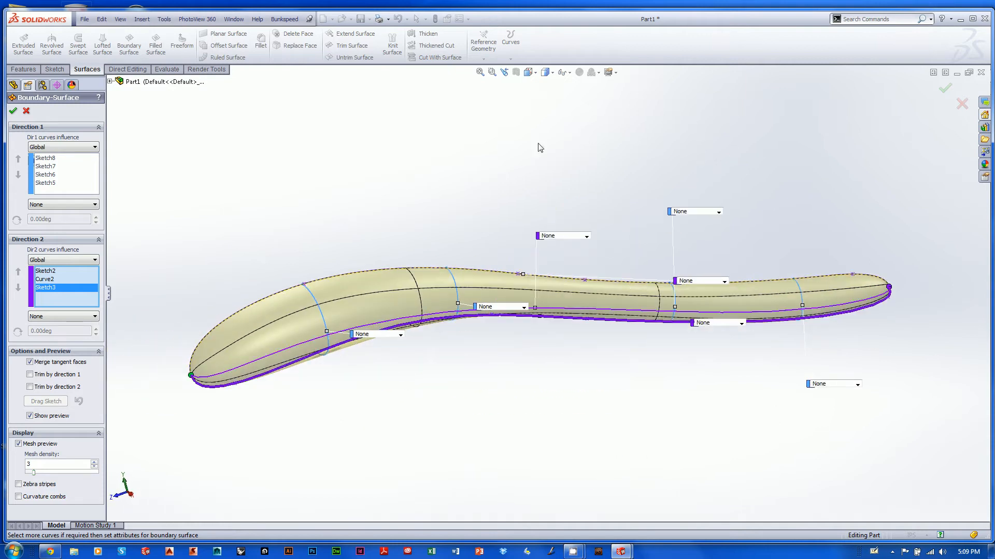
- Spread the curve constraint callouts away from the surface preview so they no longer crowd the shape
middle_drag(529, 170, 542, 259)
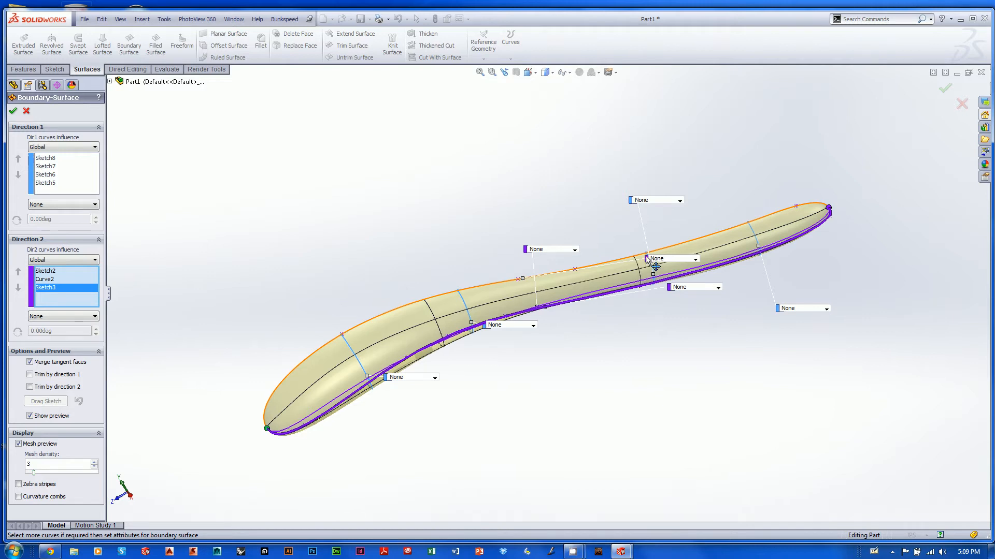
drag(655, 267, 389, 224)
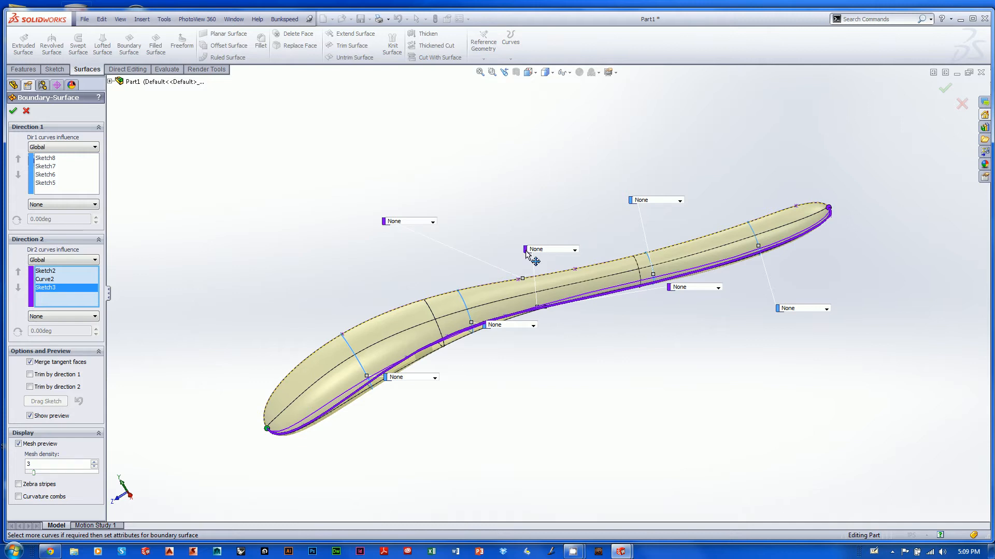
drag(527, 251, 580, 397)
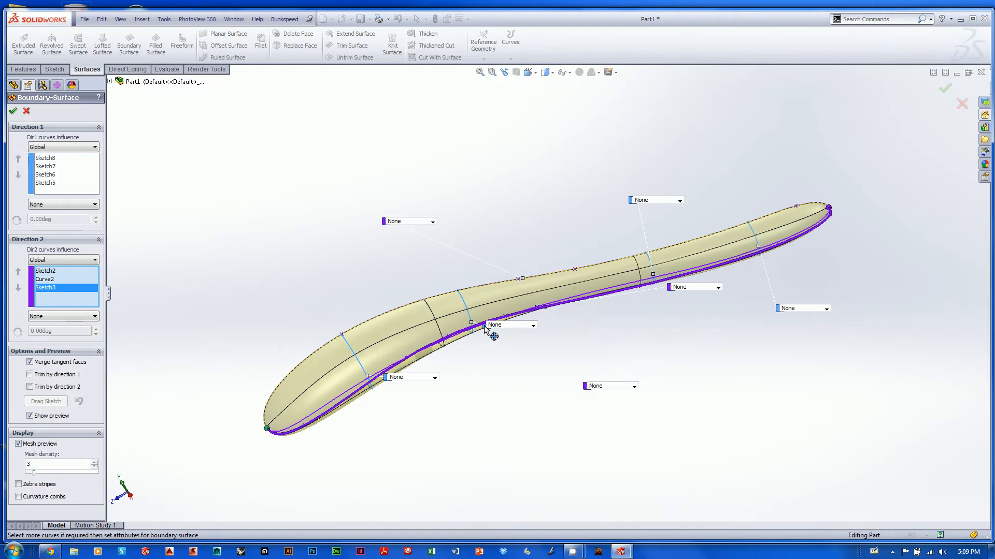
drag(489, 326, 257, 265)
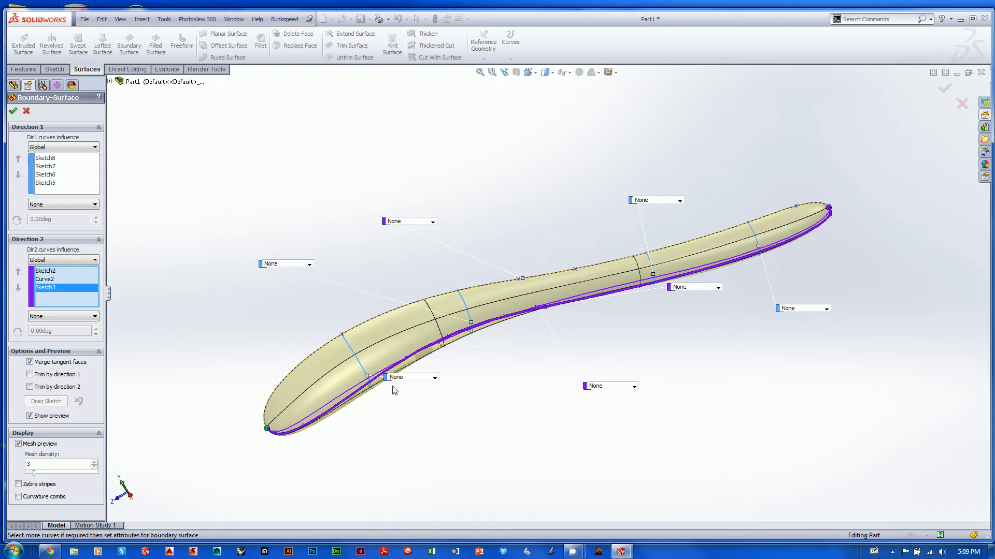
drag(392, 379, 477, 477)
drag(676, 290, 676, 351)
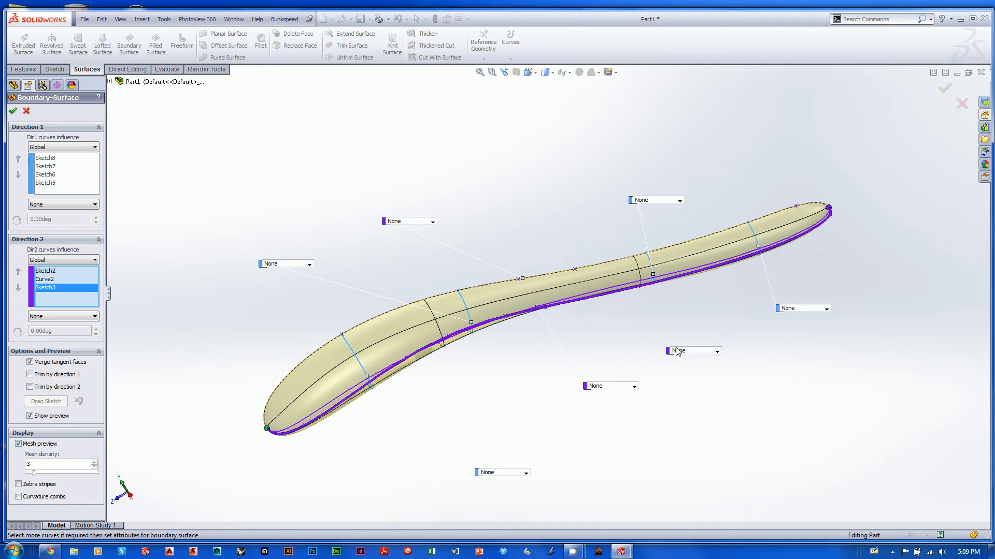
drag(780, 312, 825, 272)
- Set the tangency condition of the upper outline curve (Sketch2) in Direction 2 to Normal To Profile
middle_drag(533, 324, 533, 389)
scroll(546, 362, down, 5)
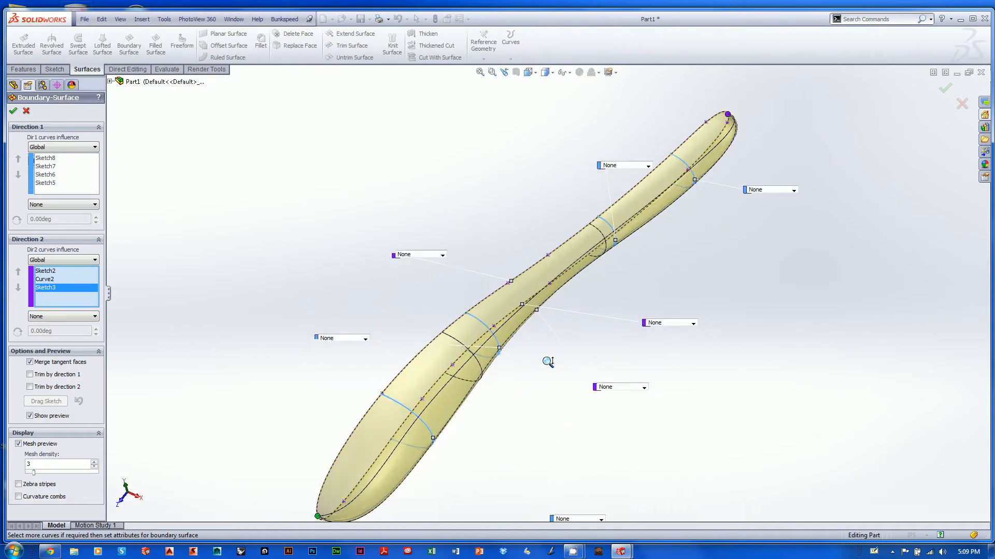
ctrl+middle_drag(566, 307, 657, 342)
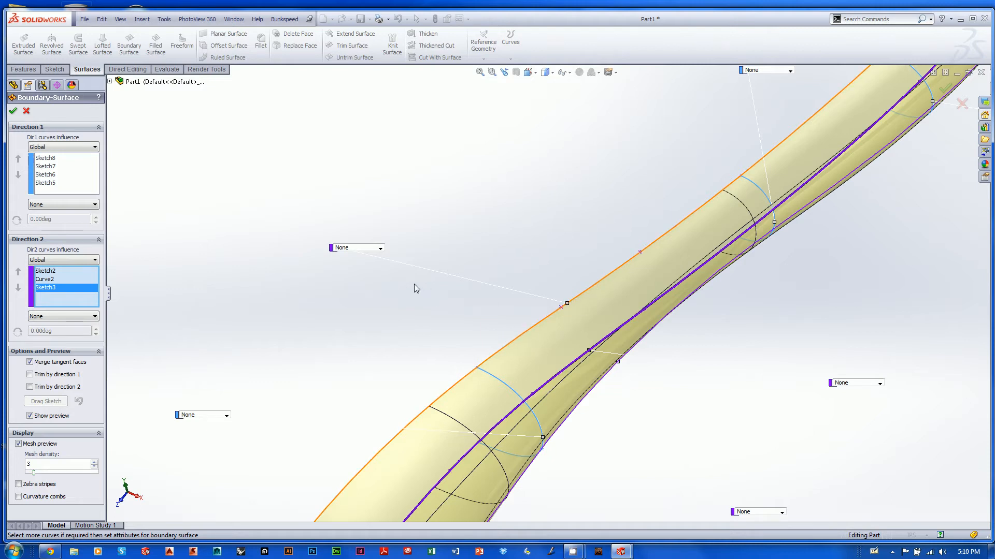
click(366, 248)
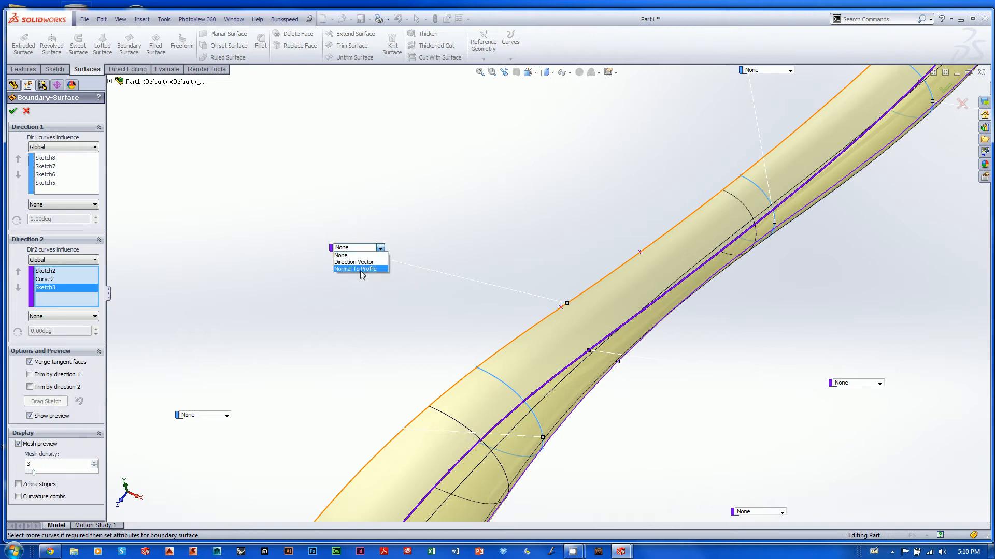
click(358, 269)
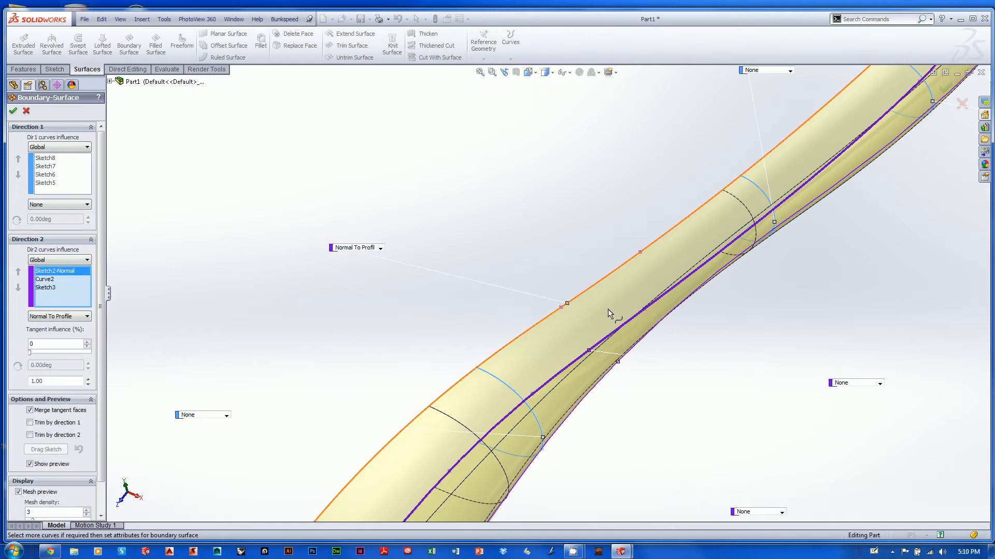
- Set the tangency condition of the lower outline curve (Sketch3) in Direction 2 to Normal To Profile
middle_drag(608, 309, 592, 342)
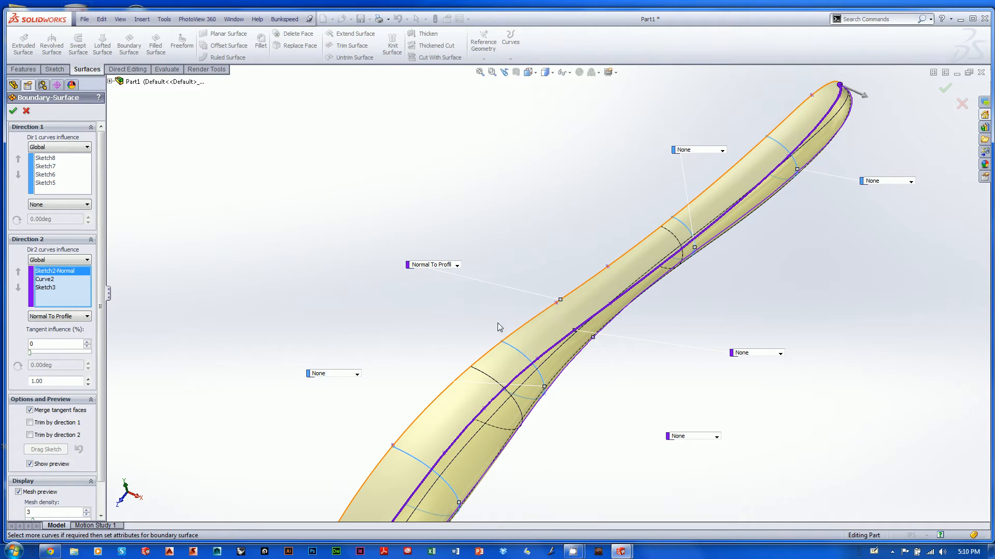
middle_drag(497, 322, 562, 340)
scroll(562, 340, down, 1)
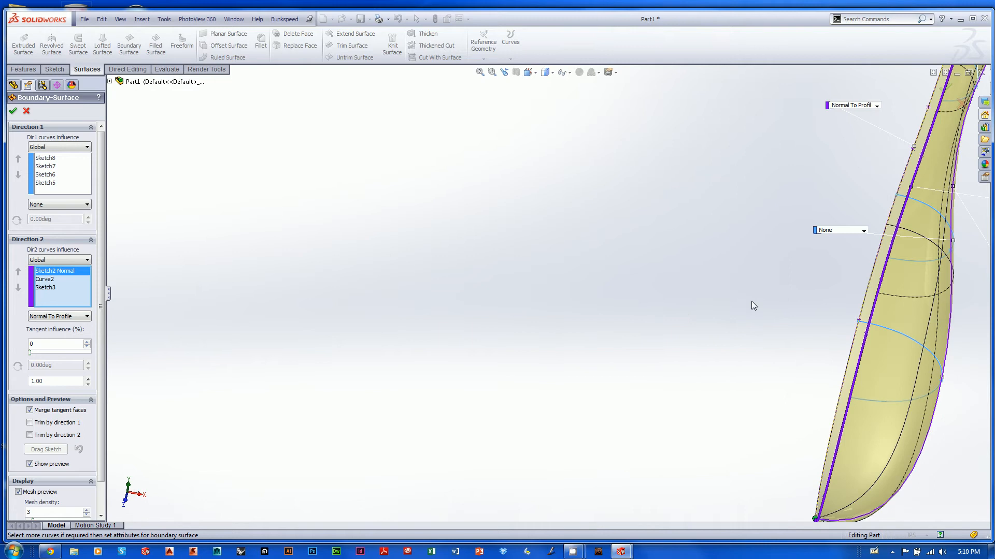
middle_drag(817, 316, 527, 404)
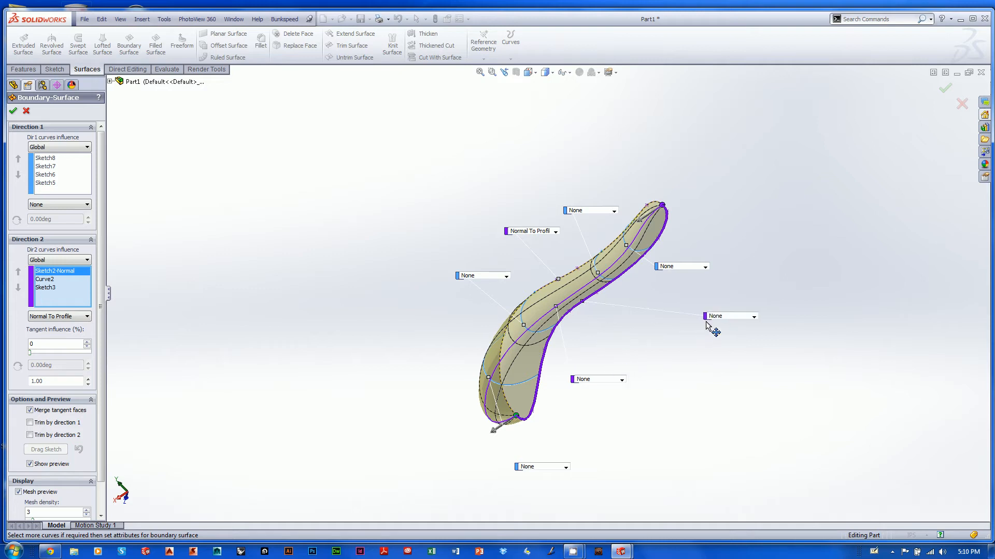
middle_drag(713, 320, 678, 442)
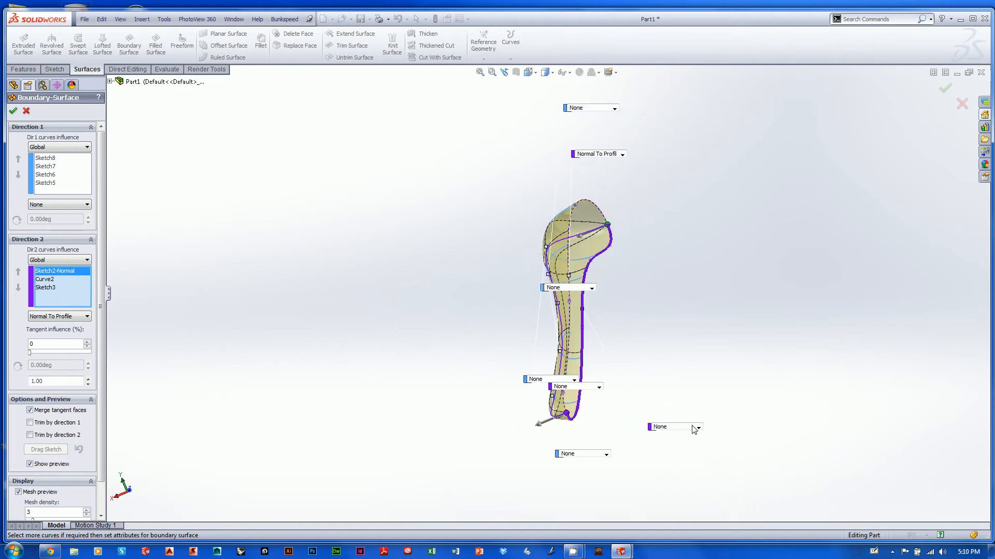
click(698, 428)
click(670, 447)
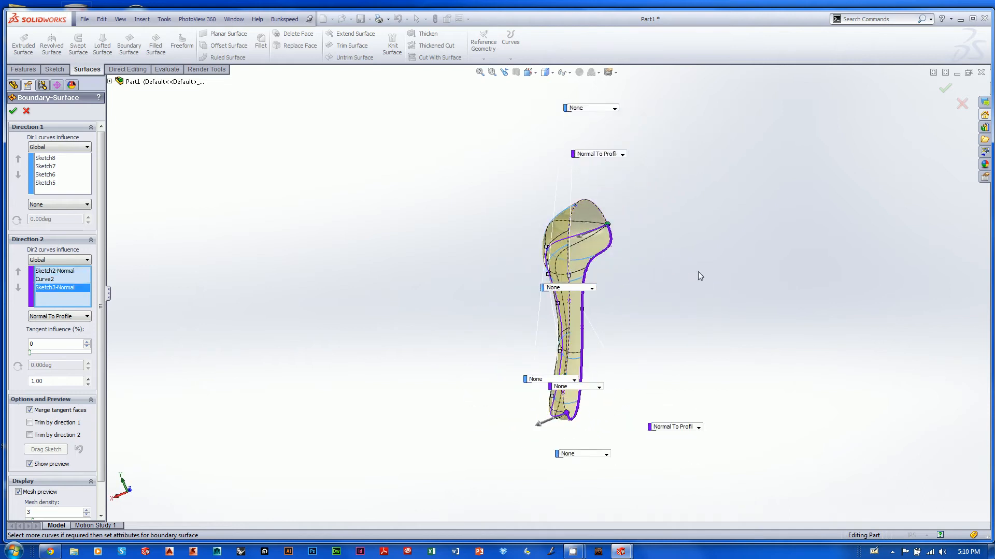
- Check the whole preview and accept the boundary surface
middle_drag(698, 275, 481, 427)
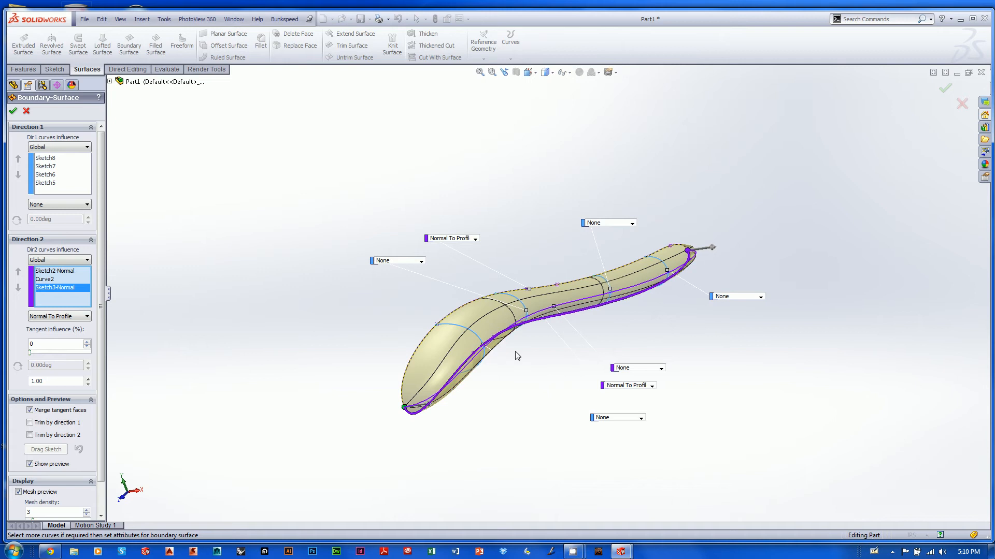
middle_drag(518, 355, 518, 422)
click(944, 88)
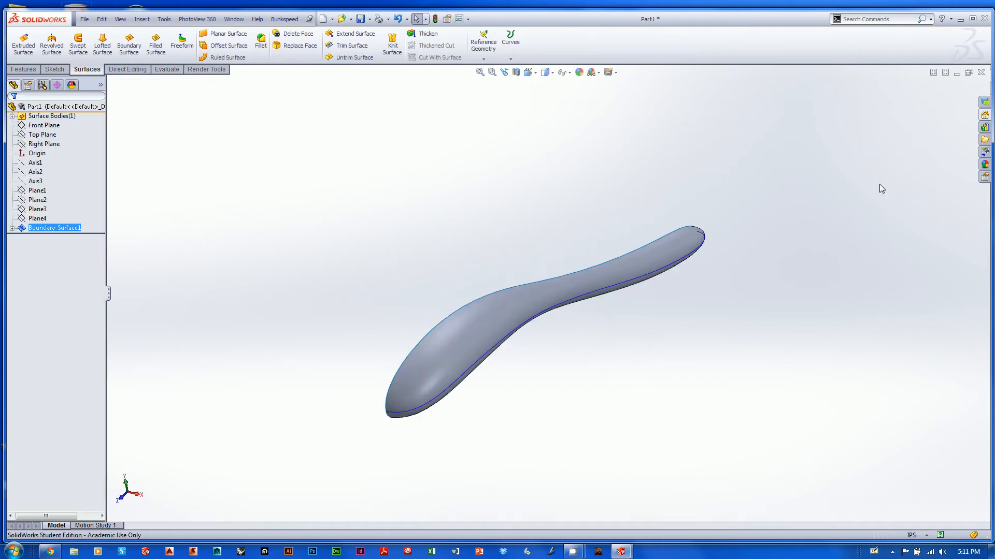
- Display horizontal zebra stripes on the finished handle surface to assess its smoothness
middle_drag(878, 185, 731, 277)
middle_drag(729, 383, 804, 332)
ctrl+middle_drag(788, 327, 743, 335)
shift+middle_drag(652, 290, 651, 302)
middle_drag(638, 291, 577, 322)
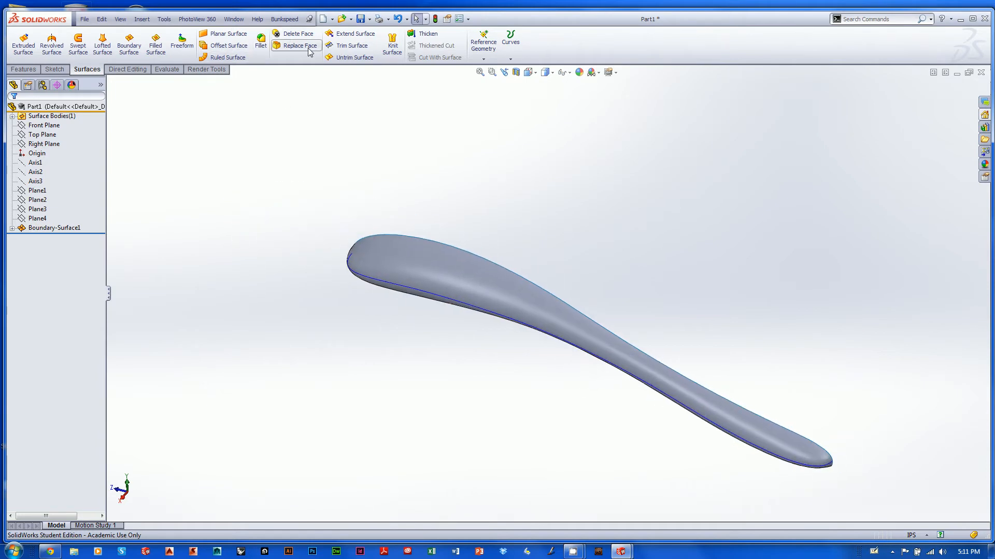
click(166, 70)
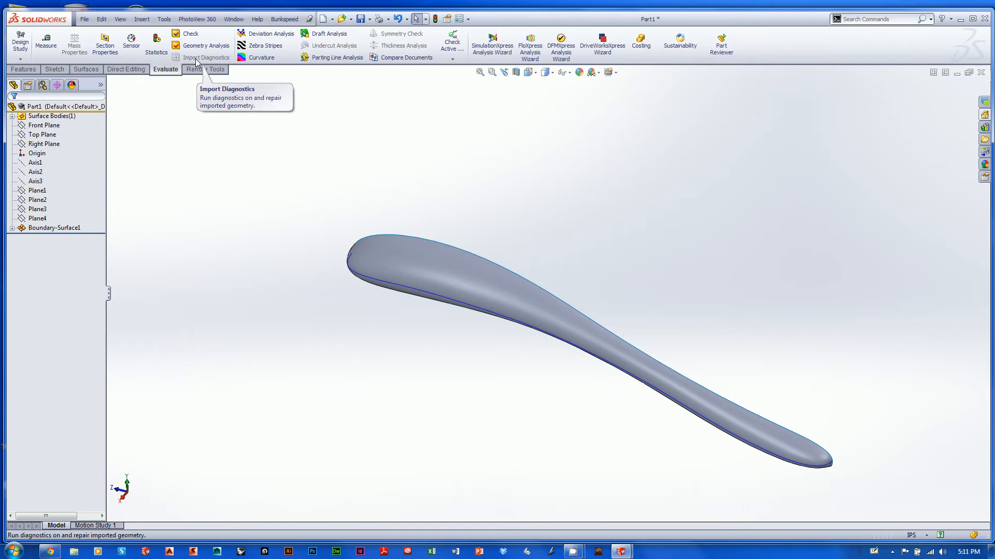
click(264, 46)
middle_drag(657, 227, 726, 246)
scroll(660, 391, down, 8)
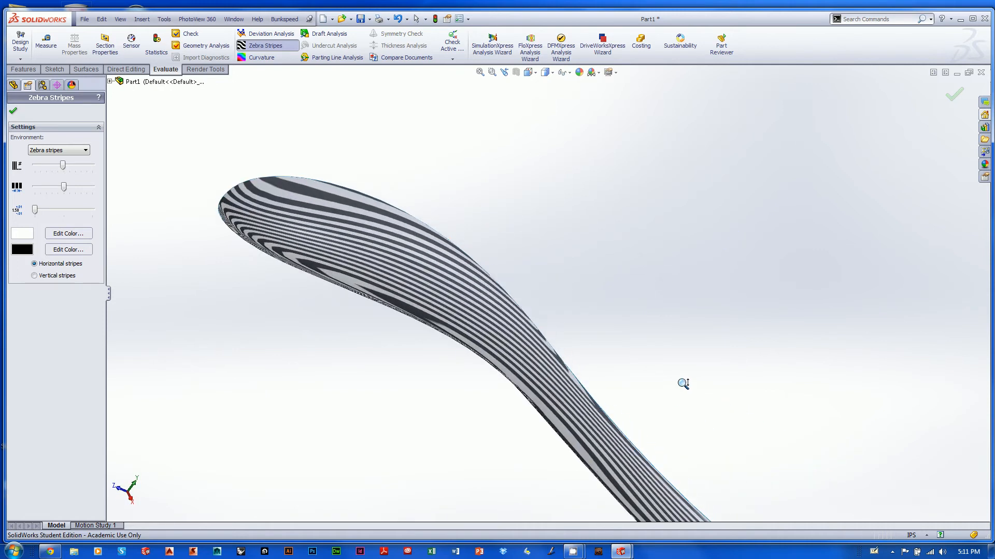
key(Return)
- Examine how the zebra stripes flow along the whole half-handle surface and around both ends, and turn the stripes off
middle_drag(827, 285, 786, 364)
scroll(757, 317, down, 2)
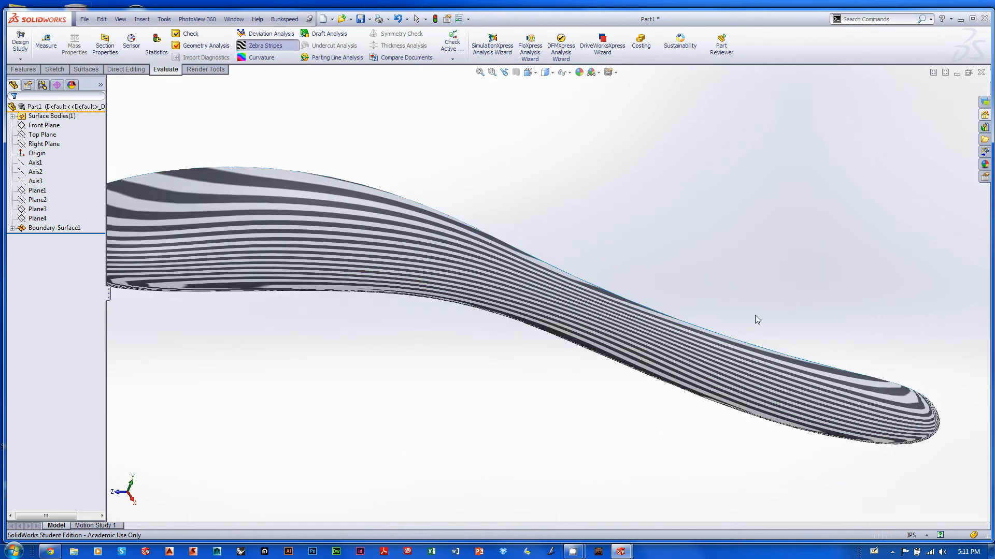
scroll(682, 241, up, 2)
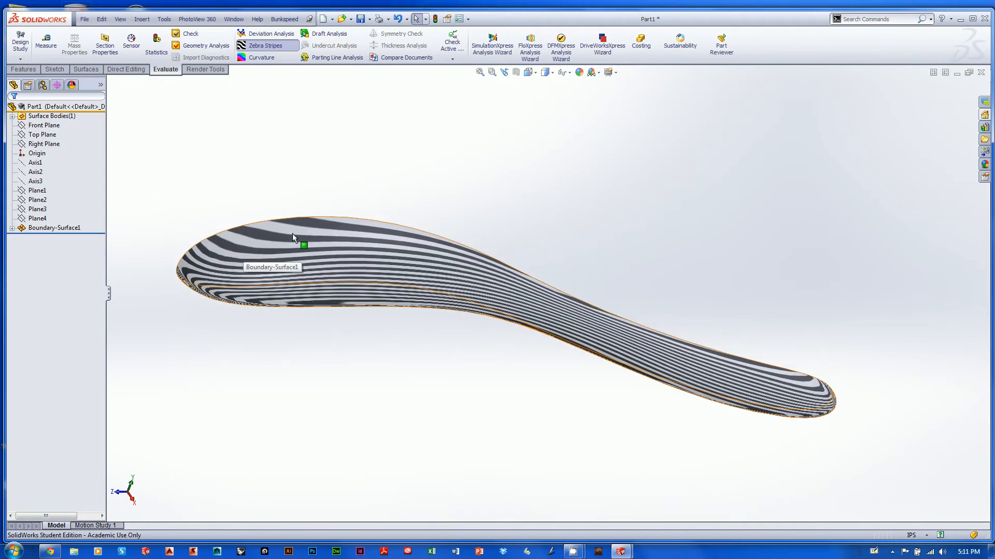
middle_drag(384, 218, 541, 168)
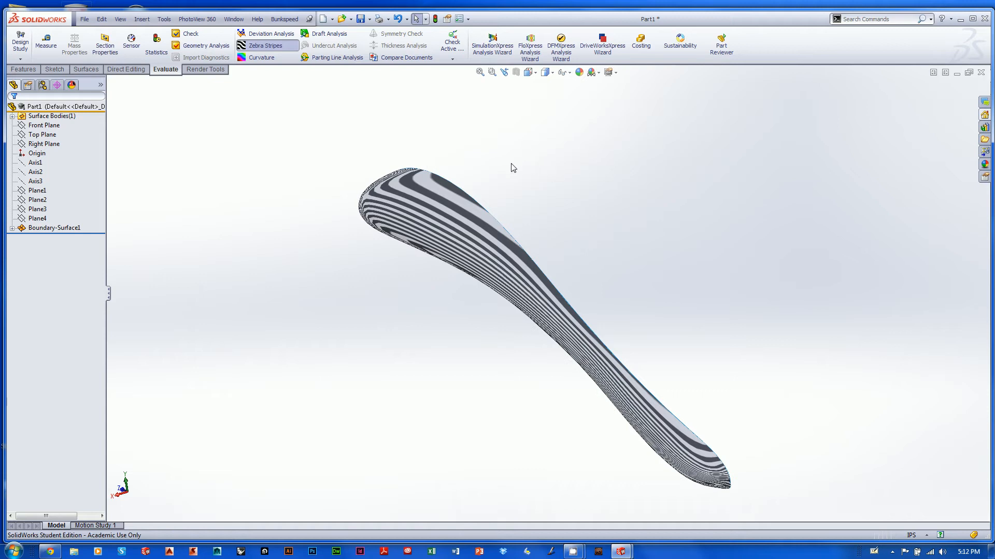
middle_drag(511, 189, 564, 246)
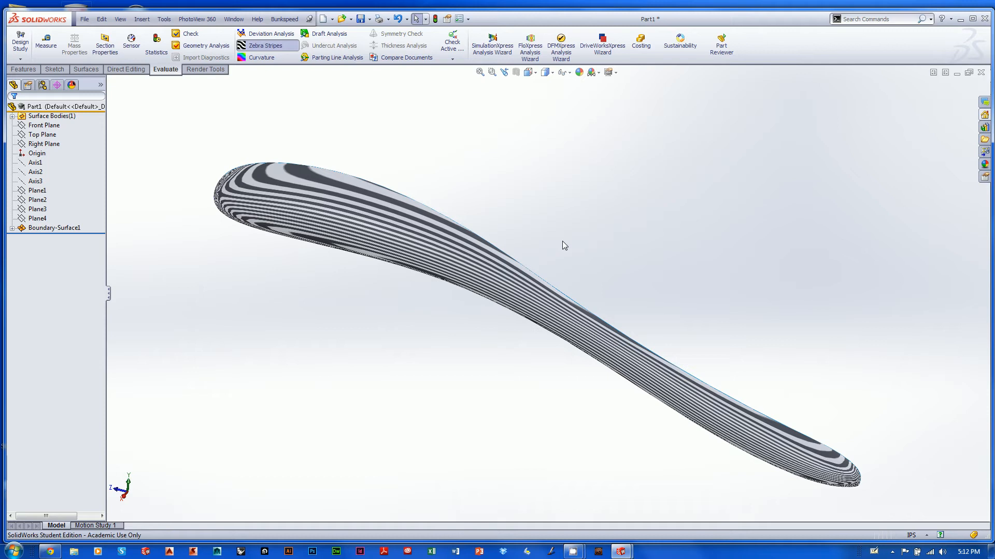
middle_drag(565, 245, 584, 262)
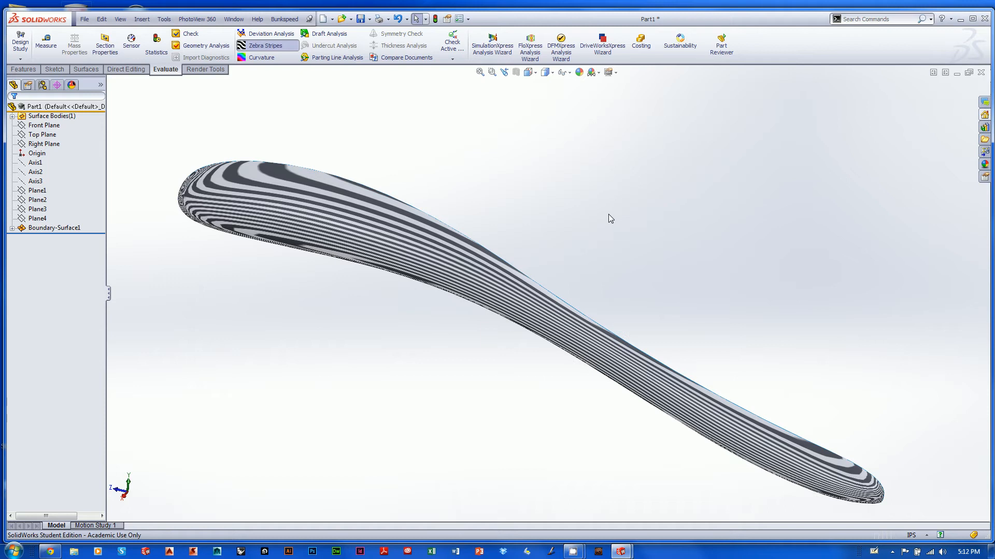
middle_drag(604, 220, 547, 301)
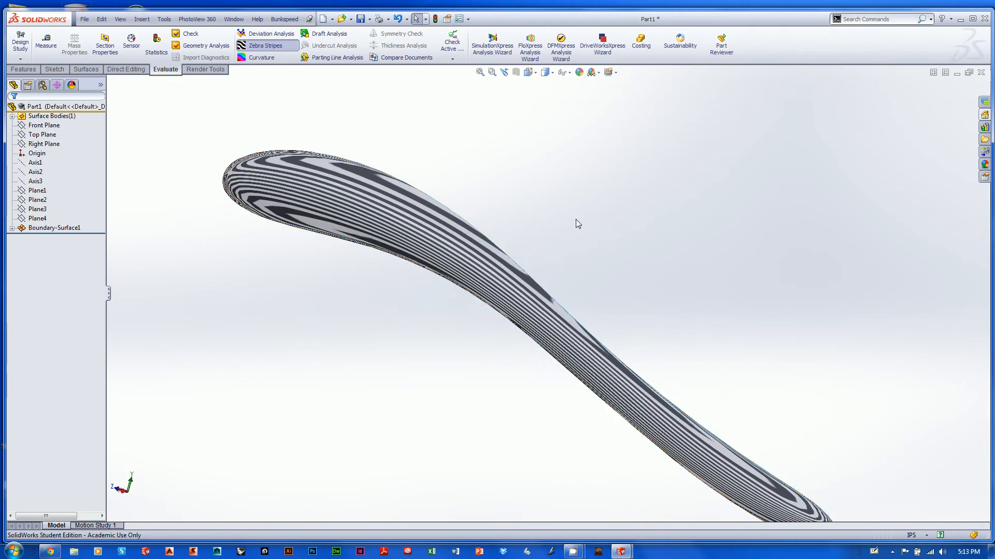
middle_drag(575, 222, 647, 320)
scroll(586, 214, down, 5)
scroll(586, 215, up, 5)
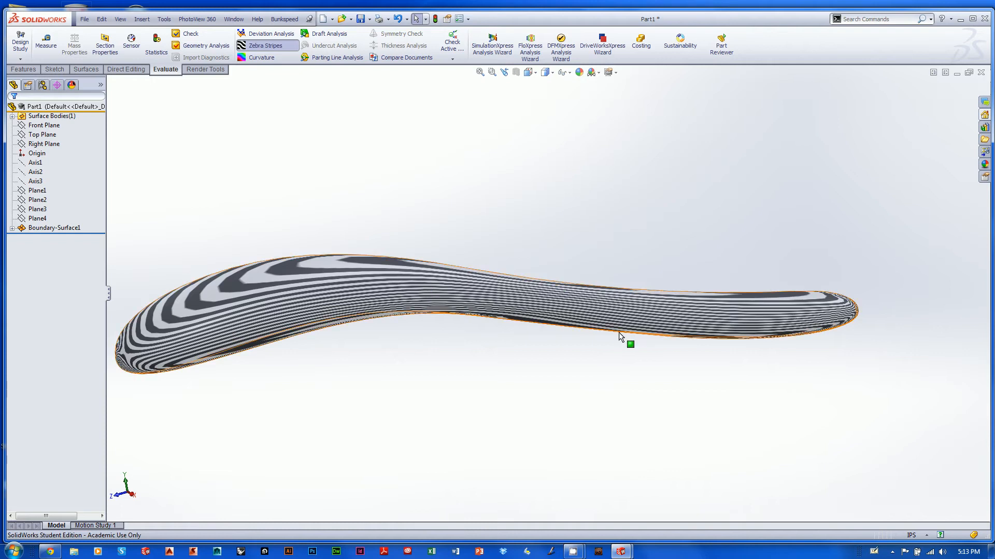
middle_drag(546, 342, 611, 331)
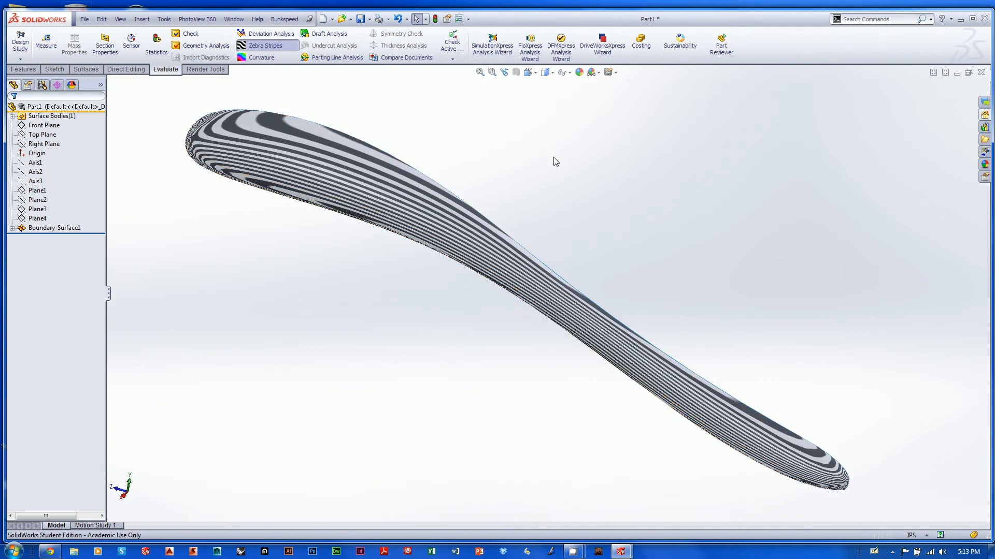
click(266, 46)
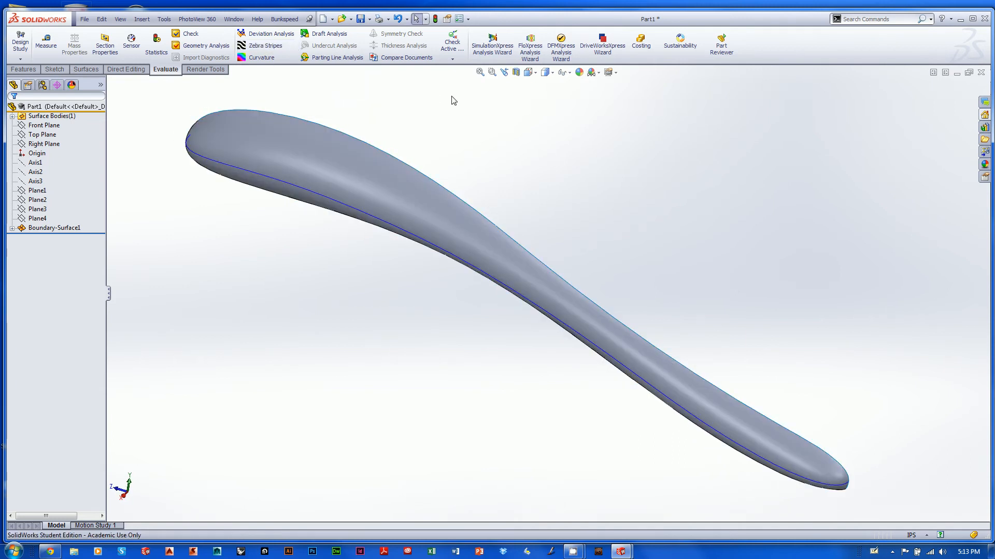
- Mirror the boundary surface body about the Right Plane with Merge solids and Knit surfaces enabled
middle_drag(453, 100, 477, 173)
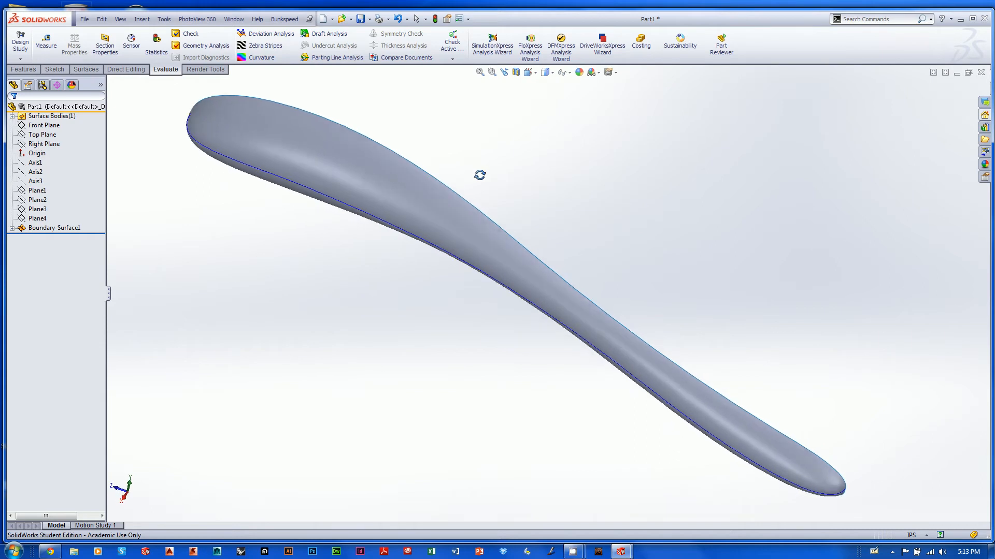
click(24, 70)
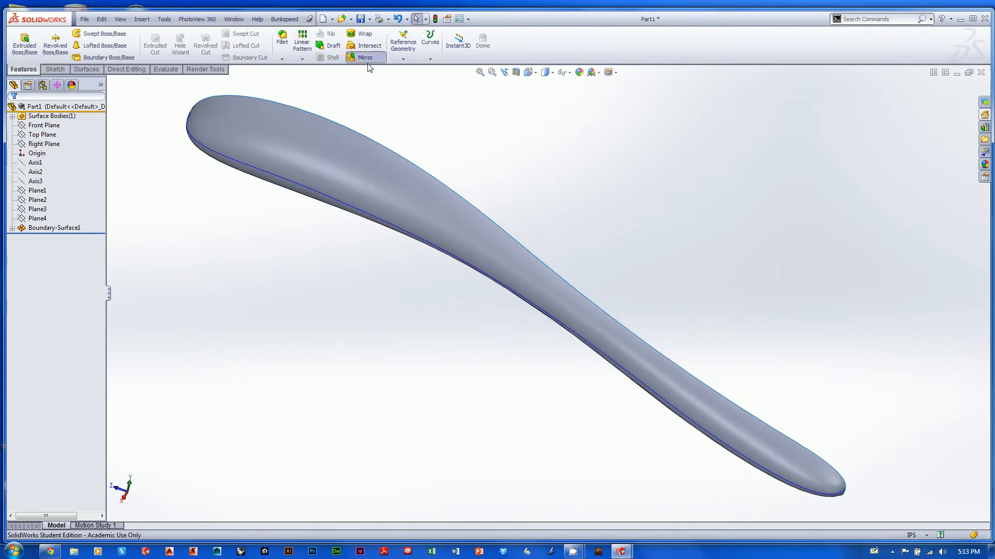
click(366, 58)
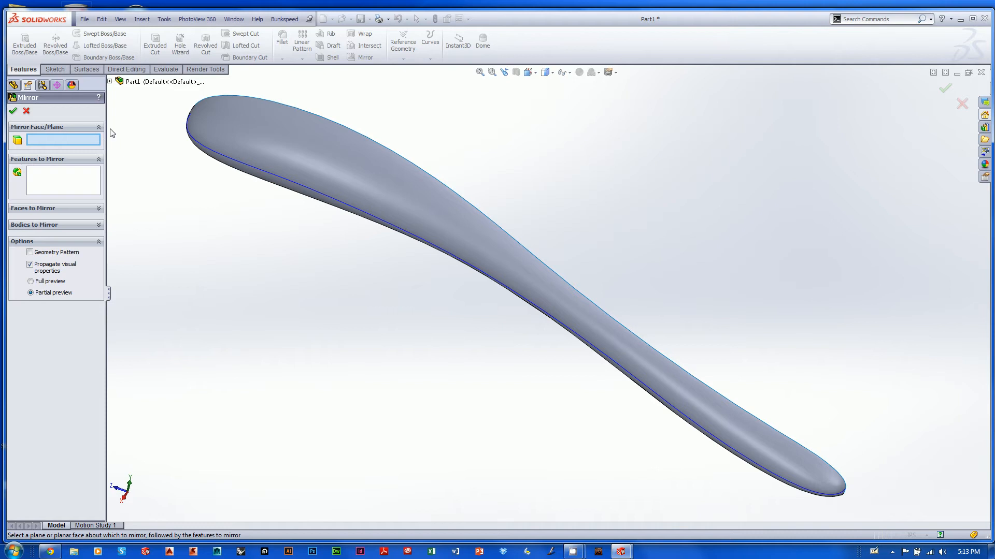
click(110, 82)
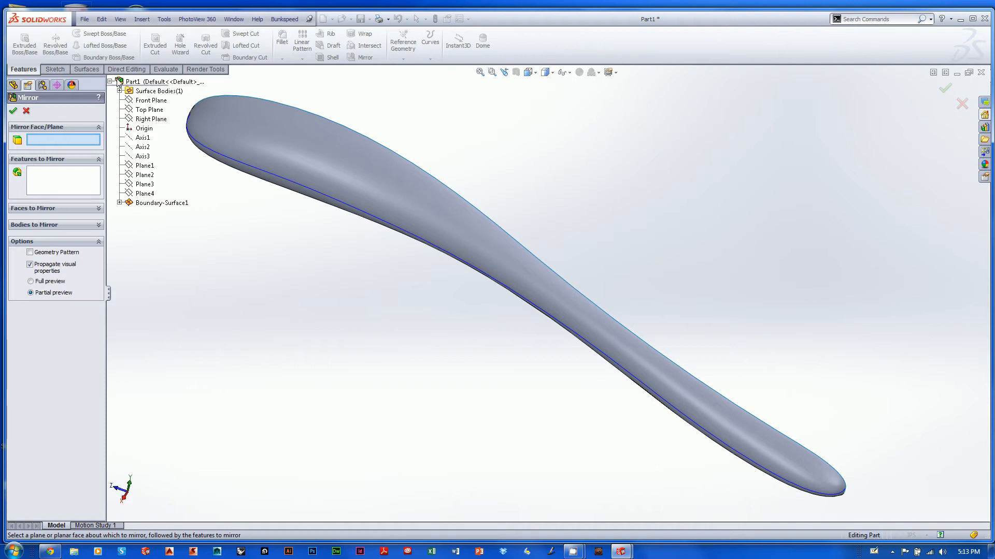
click(138, 120)
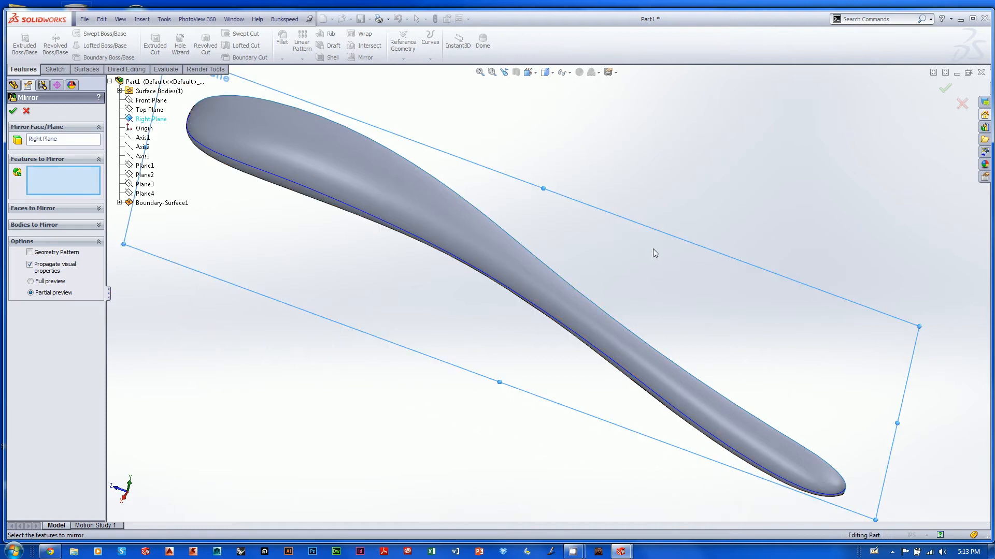
middle_drag(655, 250, 593, 209)
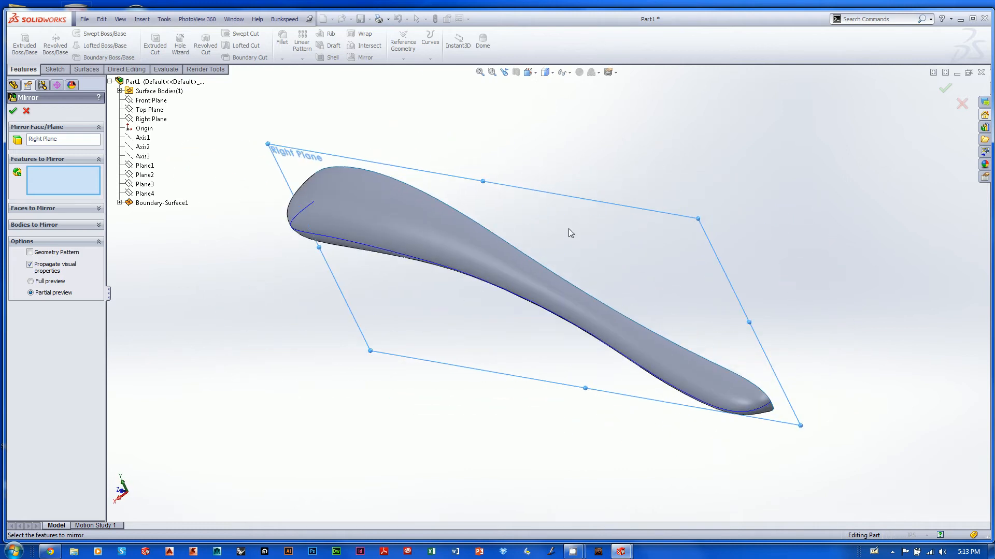
click(63, 225)
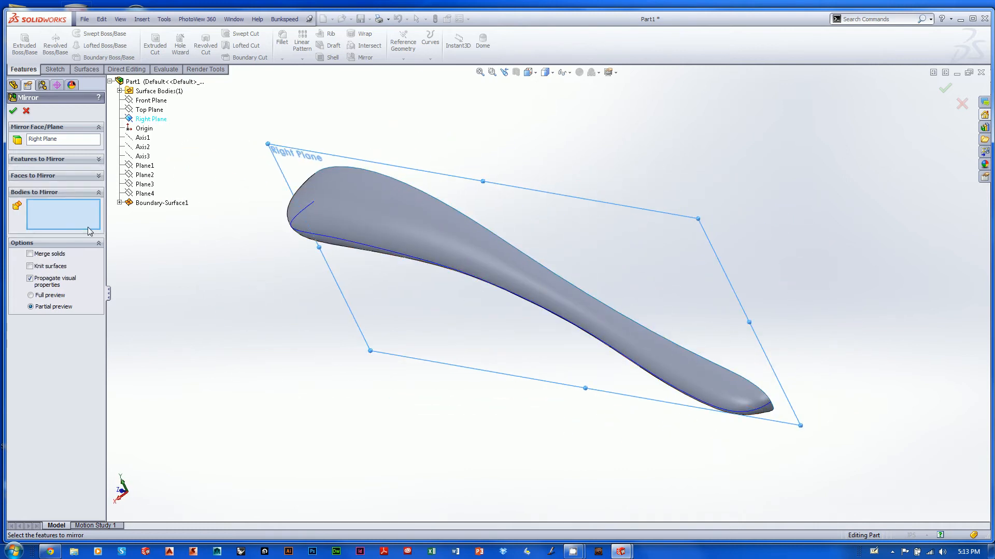
click(405, 250)
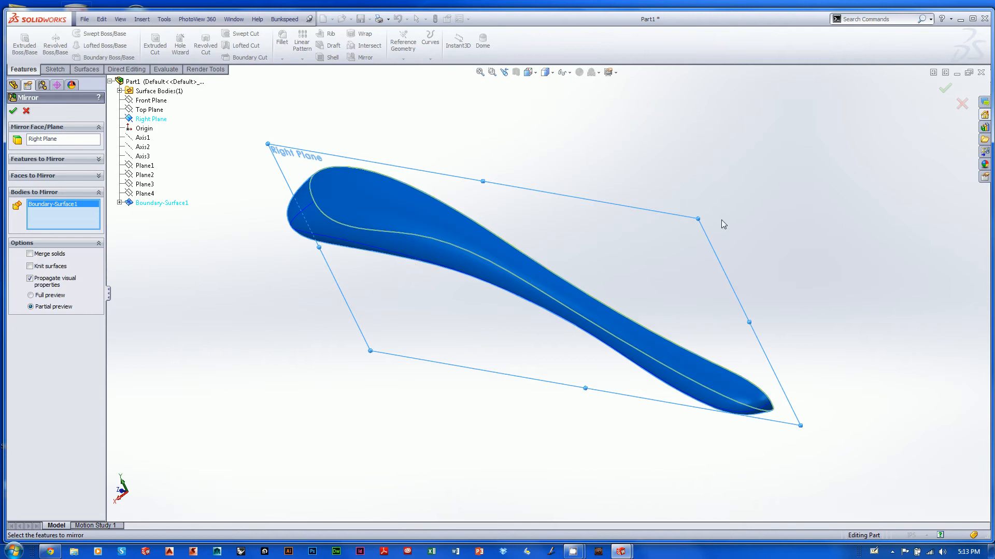
middle_drag(722, 220, 679, 237)
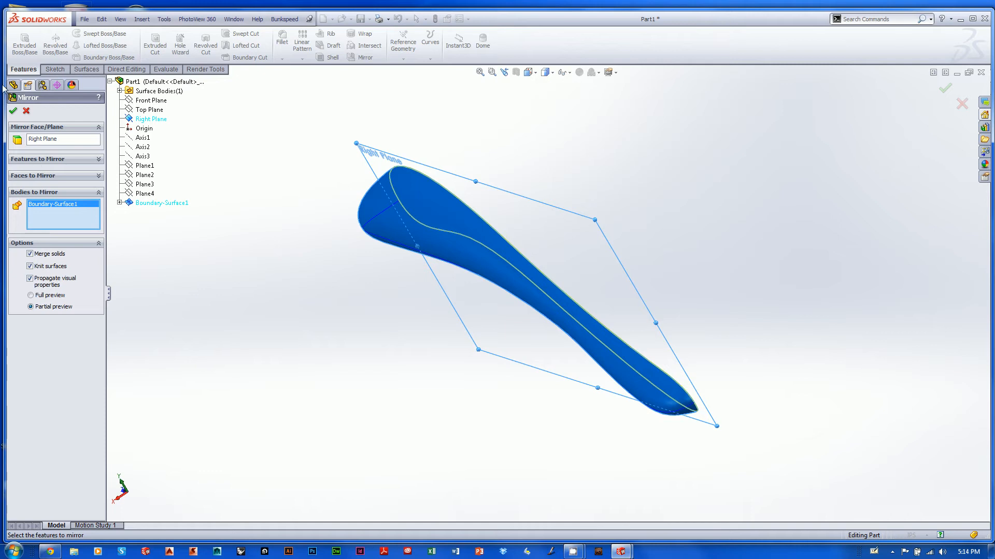
click(13, 111)
- Display horizontal zebra stripes on the mirrored handle body
mouse_move(640, 223)
middle_down()
mouse_move(612, 178)
mouse_move(584, 191)
mouse_move(663, 216)
mouse_move(691, 209)
mouse_move(664, 286)
mouse_move(677, 284)
mouse_move(608, 164)
mouse_move(642, 209)
middle_up()
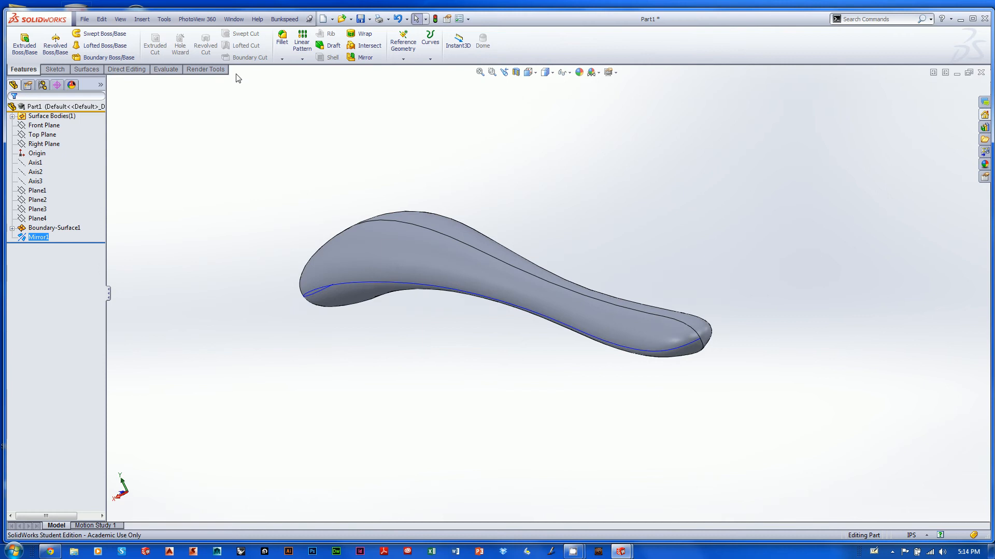
click(165, 71)
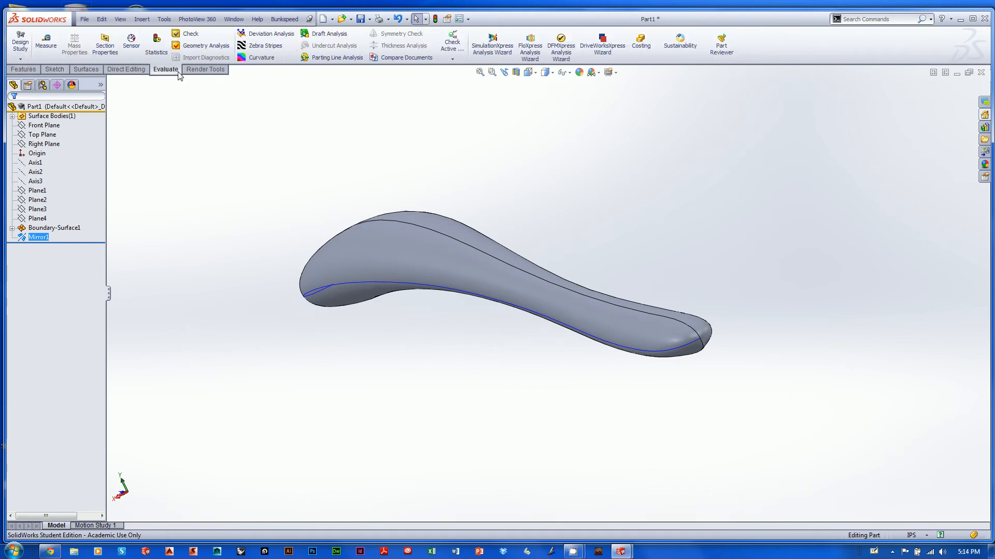
click(266, 47)
middle_drag(486, 142, 643, 327)
shift+middle_drag(628, 205, 611, 274)
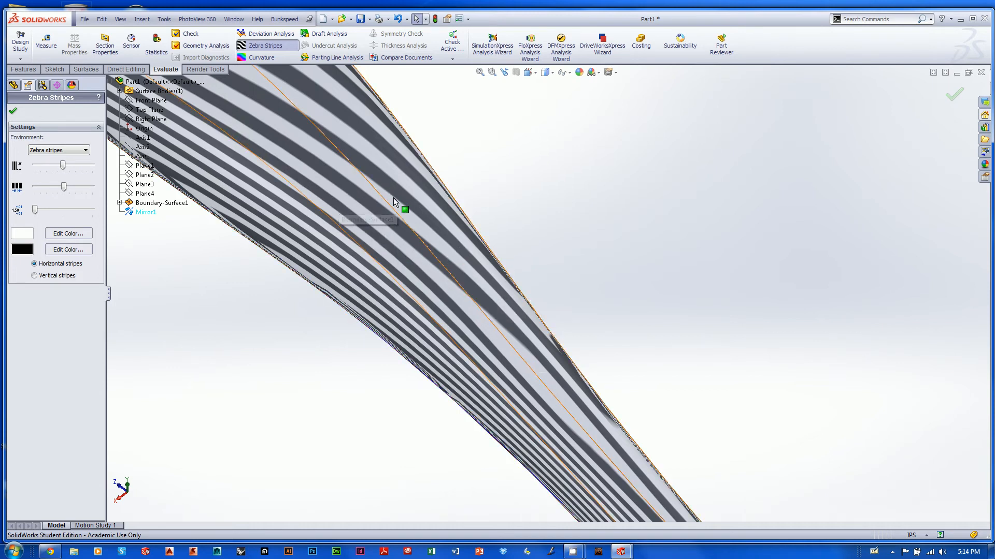
key(Return)
- Examine the zebra stripes' continuity across the mirror seam, up close at the handle's end and over the whole body
middle_drag(657, 337, 622, 255)
shift+middle_drag(627, 360, 424, 264)
shift+middle_drag(460, 346, 518, 394)
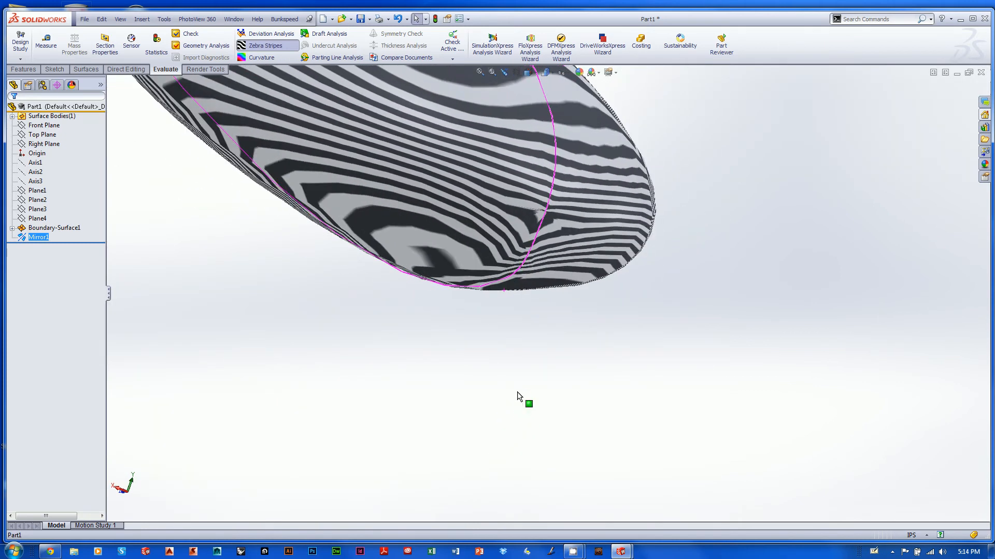
scroll(518, 393, down, 2)
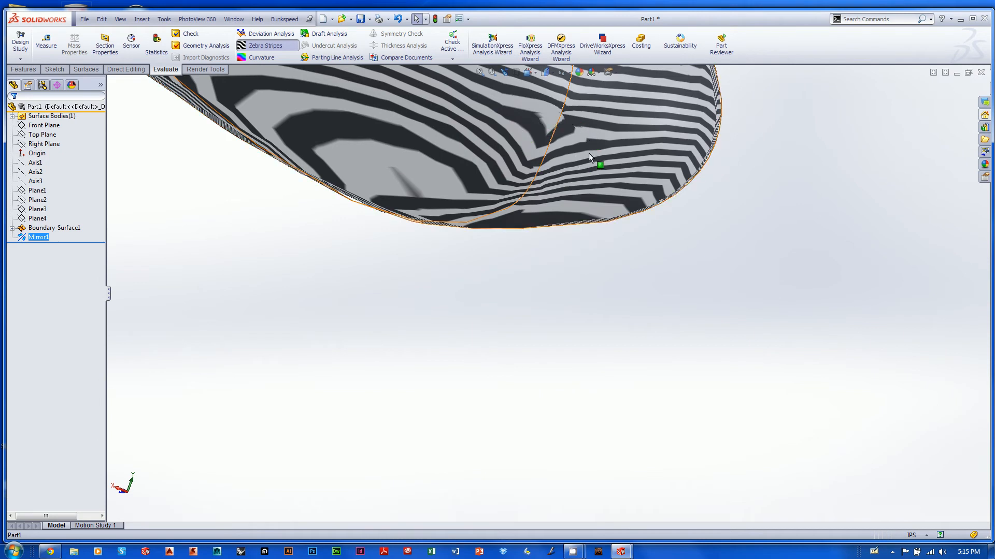
middle_drag(589, 153, 510, 326)
scroll(594, 230, down, 2)
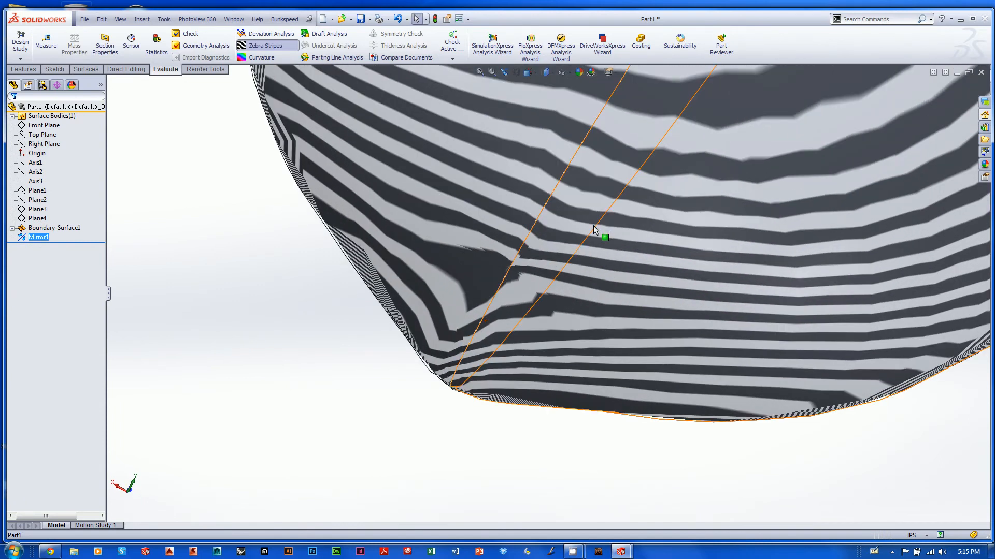
scroll(594, 230, down, 2)
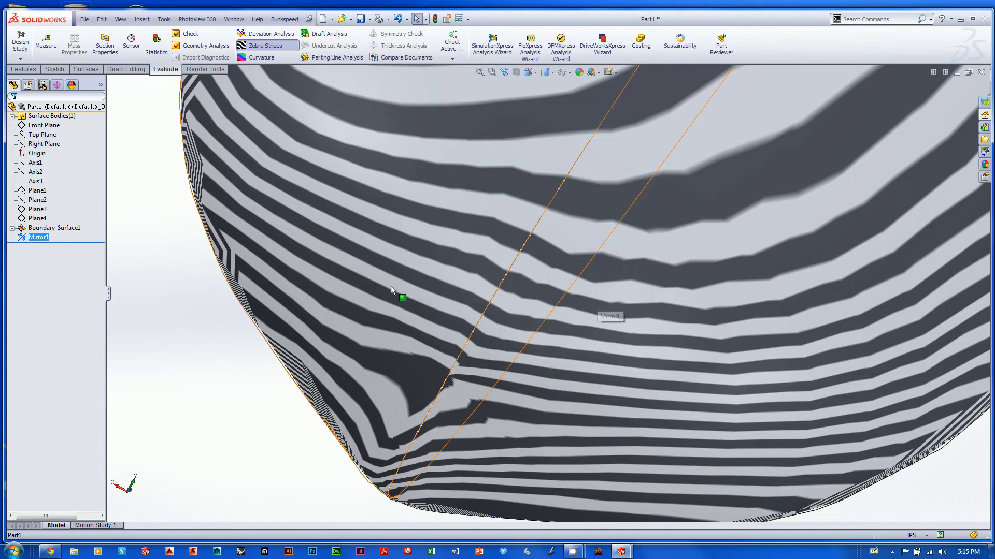
middle_drag(432, 357, 426, 381)
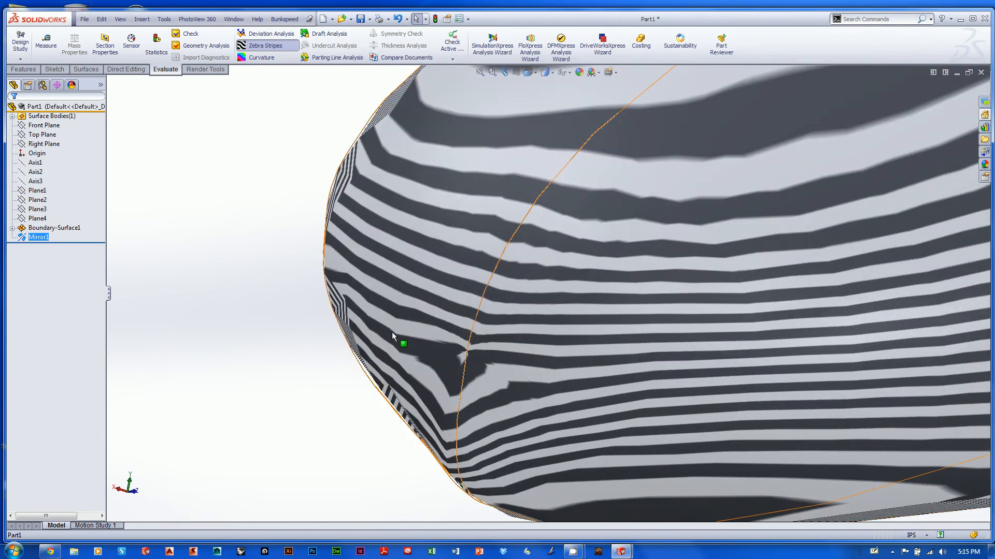
scroll(610, 302, up, 5)
middle_drag(473, 311, 563, 341)
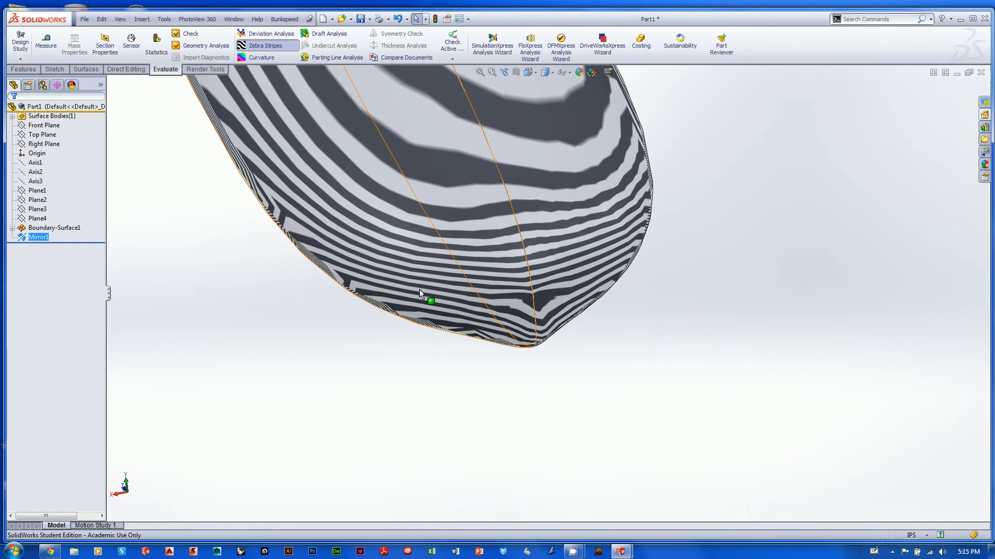
scroll(608, 282, up, 8)
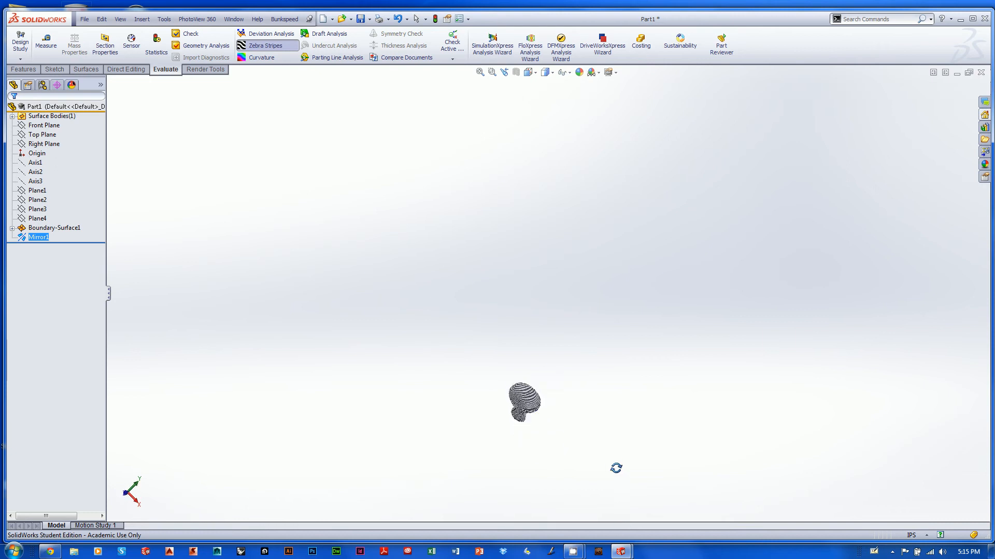
ctrl+middle_drag(593, 400, 653, 116)
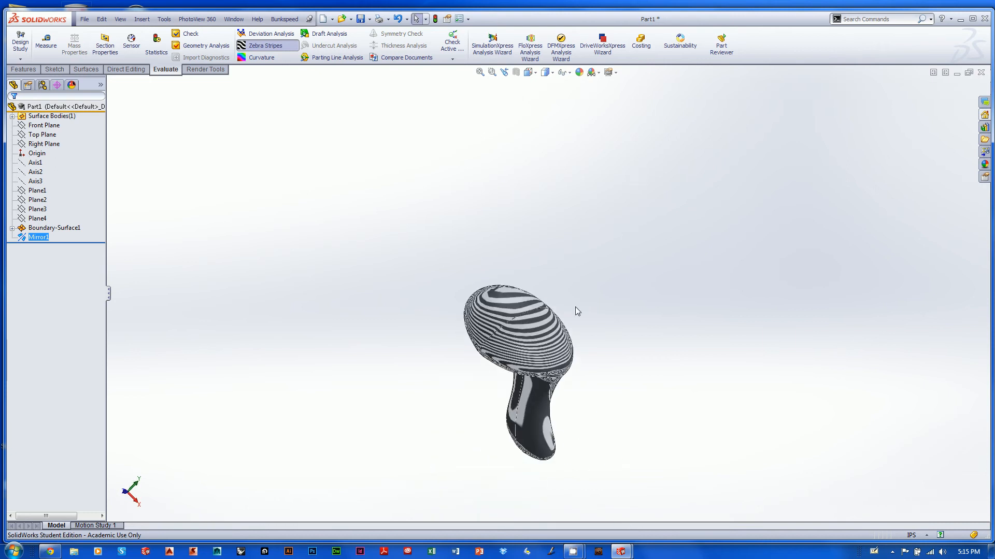
shift+middle_drag(575, 311, 698, 265)
ctrl+middle_drag(698, 266, 509, 361)
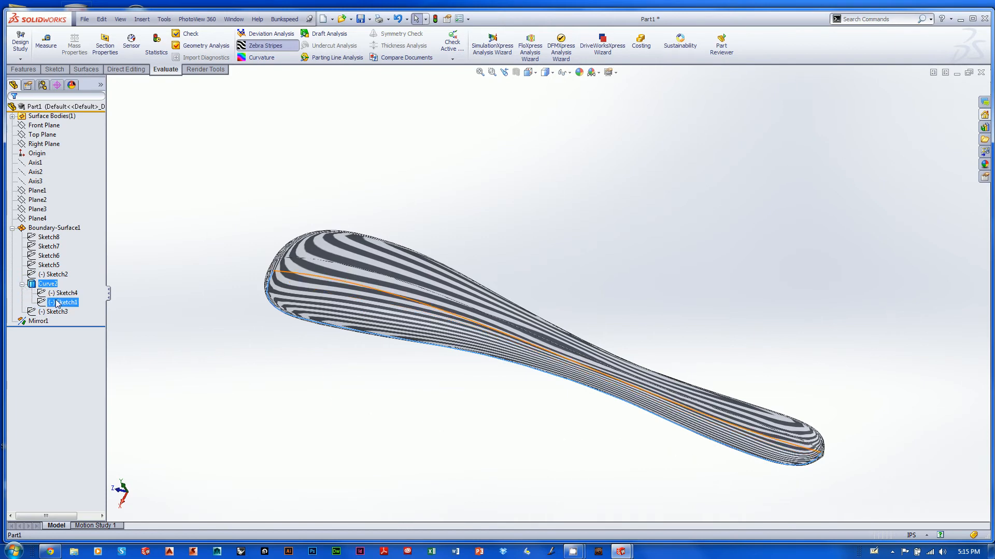
- Edit Sketch4 in the top view, adjust the control polygon point at its spline's upper end, and exit the sketch
right_click(52, 293)
click(58, 265)
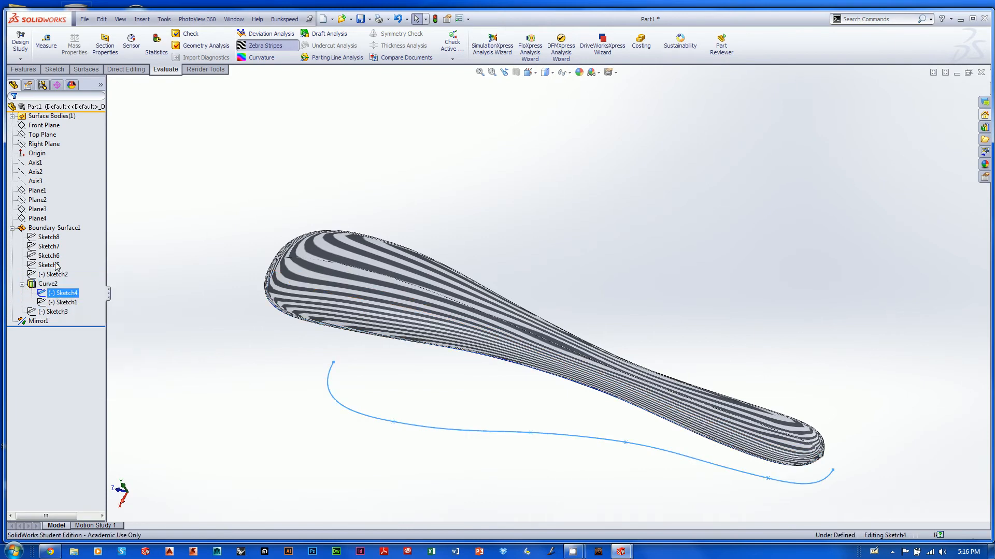
key(ctrl+5)
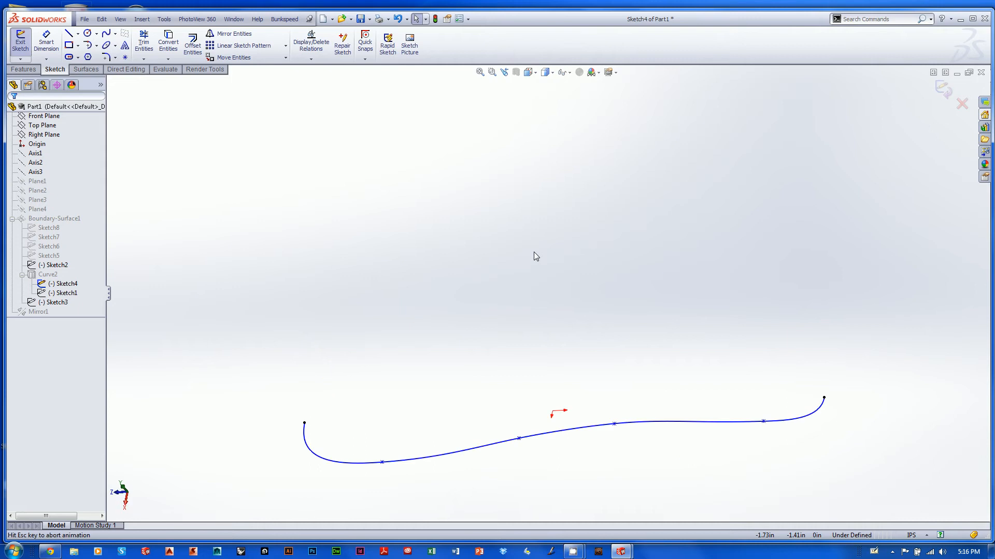
scroll(571, 223, down, 3)
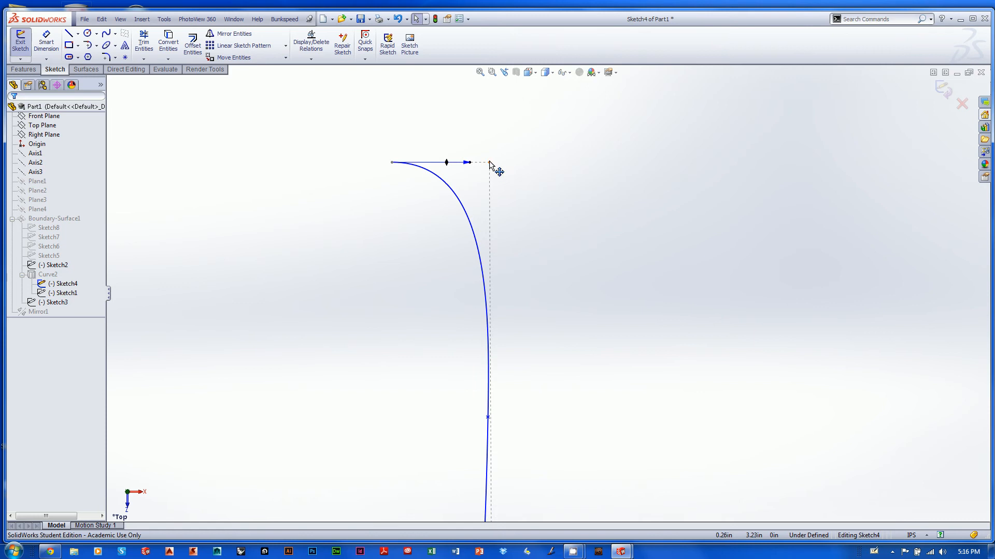
click(489, 162)
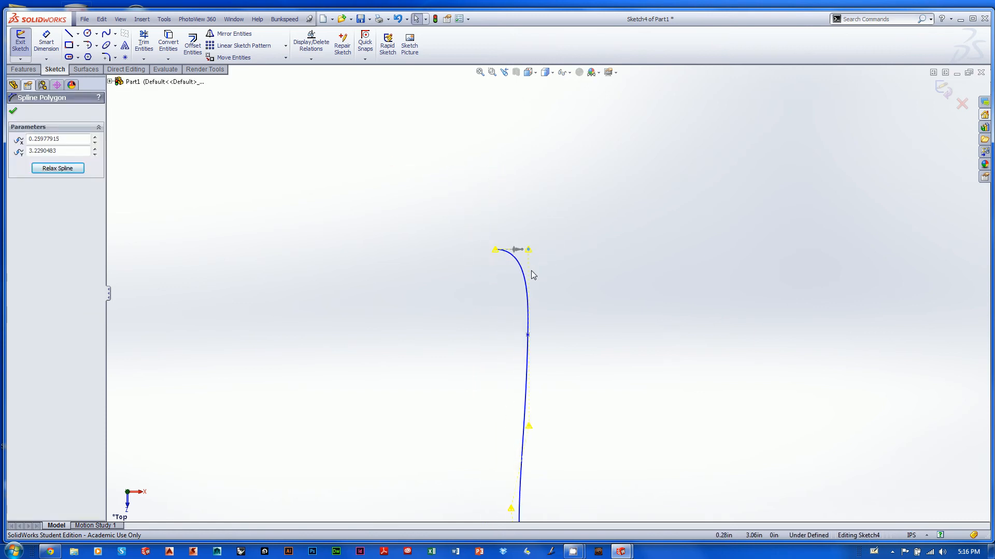
click(654, 297)
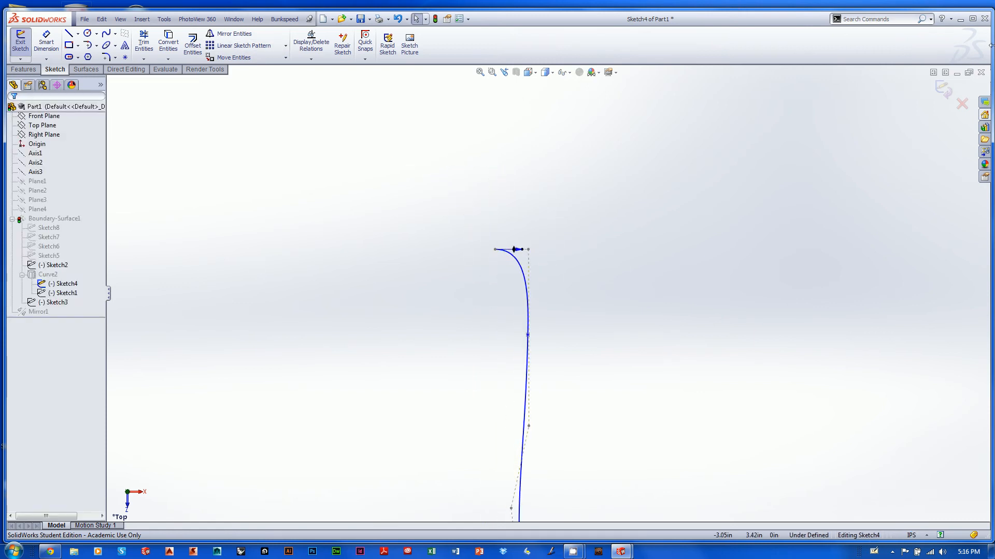
click(941, 93)
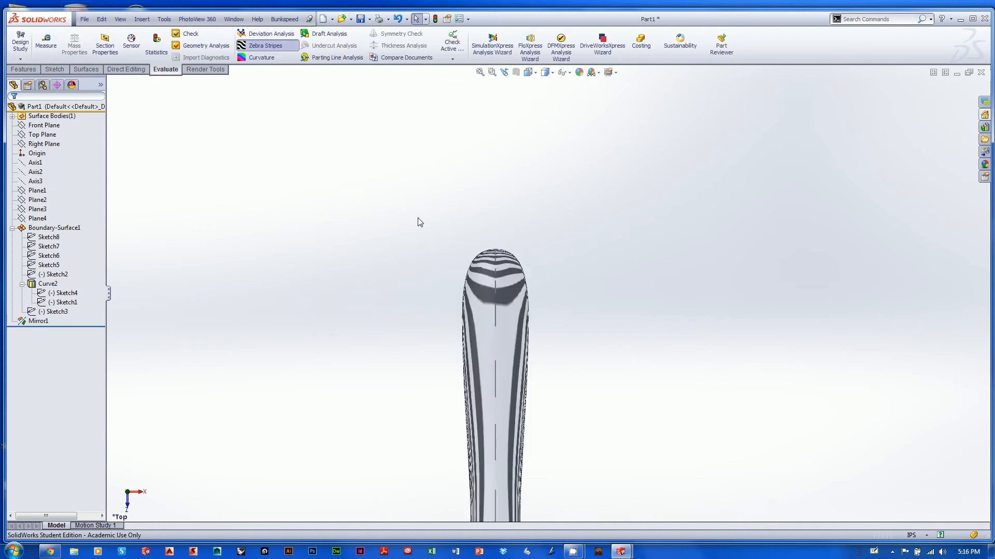
- Remove the Sketch5 profile near the narrow end from the boundary surface's Direction 1 curves and accept the feature
middle_drag(498, 239, 444, 418)
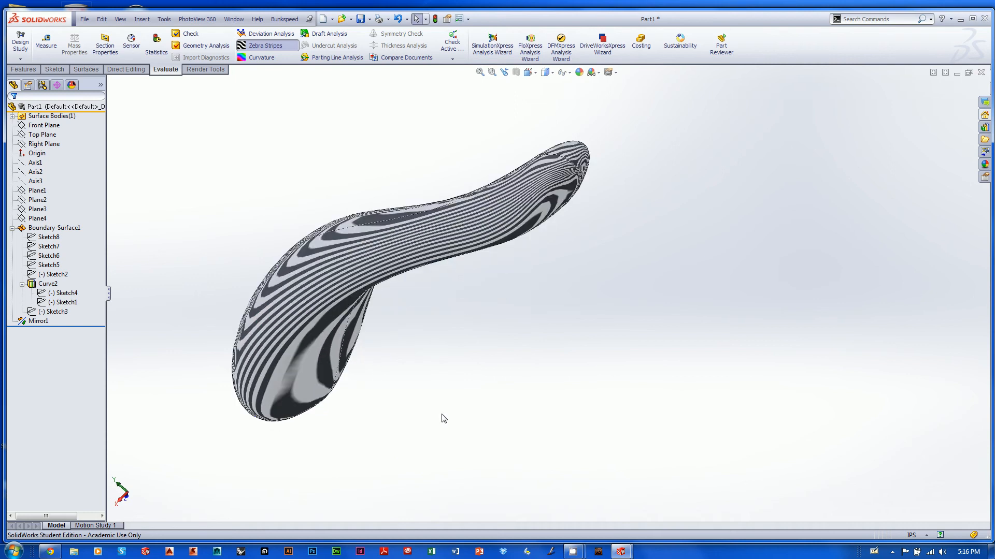
right_click(40, 228)
click(45, 196)
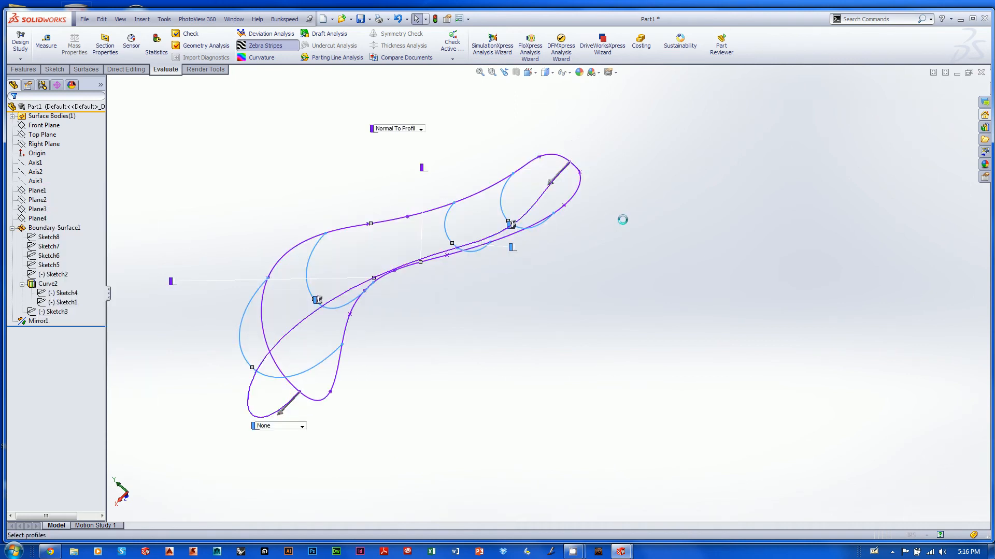
scroll(637, 214, down, 5)
mouse_move(600, 275)
middle_down()
mouse_move(580, 288)
mouse_move(595, 304)
mouse_move(610, 263)
middle_up()
click(522, 245)
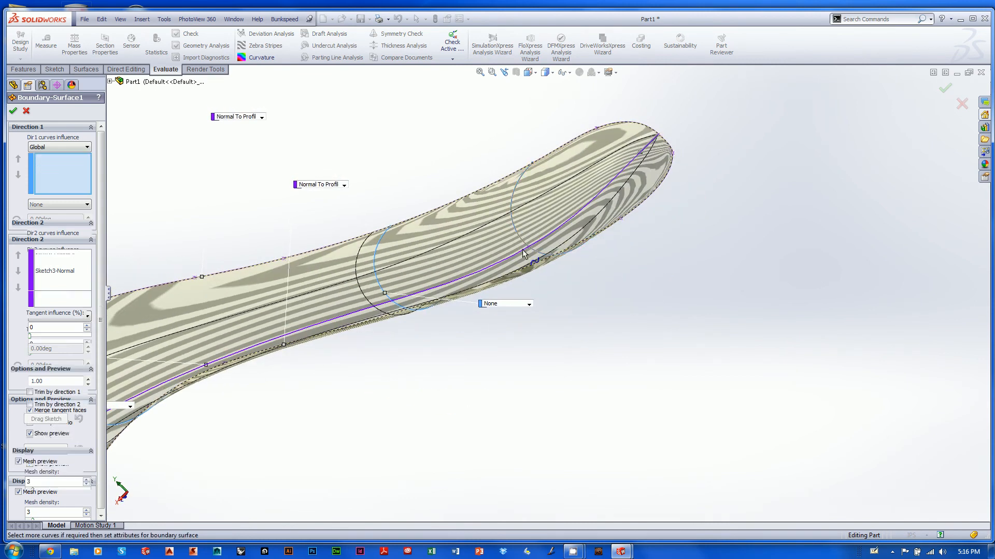
scroll(714, 162, down, 2)
scroll(714, 162, down, 1)
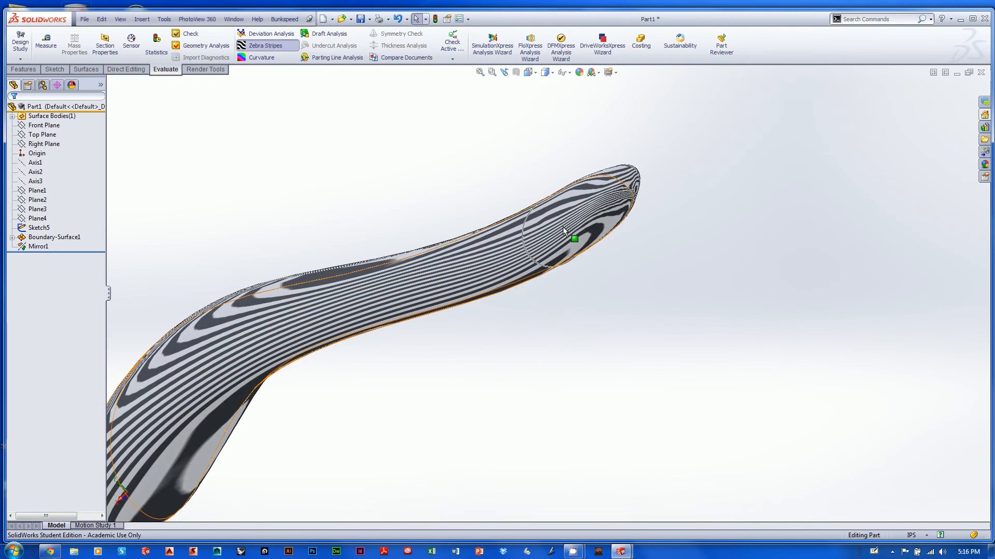
- Reopen Boundary-Surface1 for editing and remove the Sketch3 curve from Direction 2
right_click(65, 239)
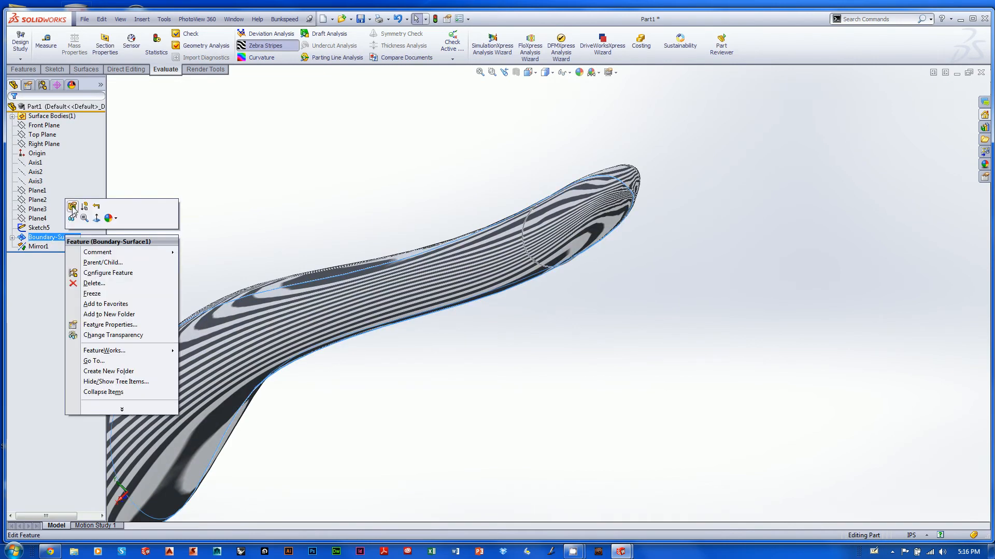
click(72, 207)
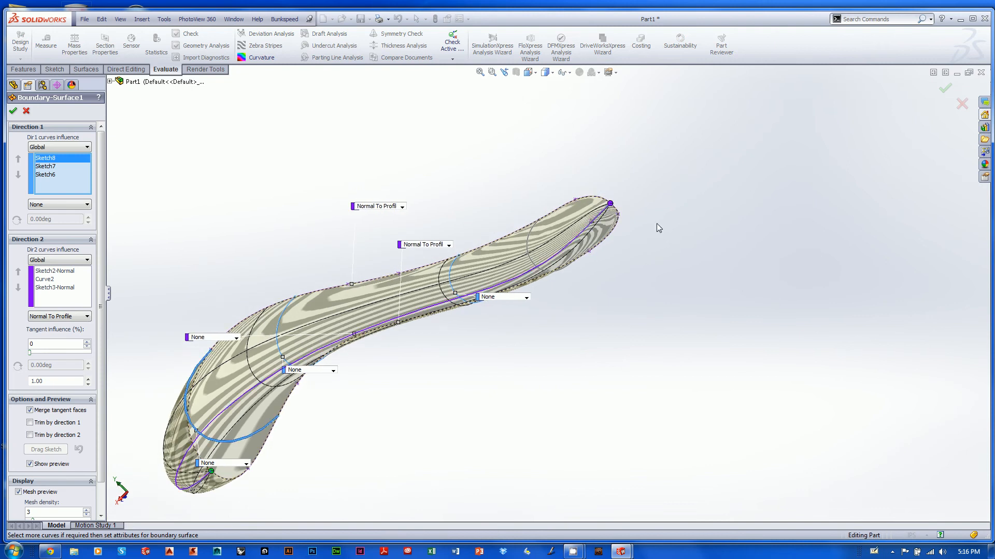
scroll(658, 227, up, 5)
scroll(659, 253, down, 6)
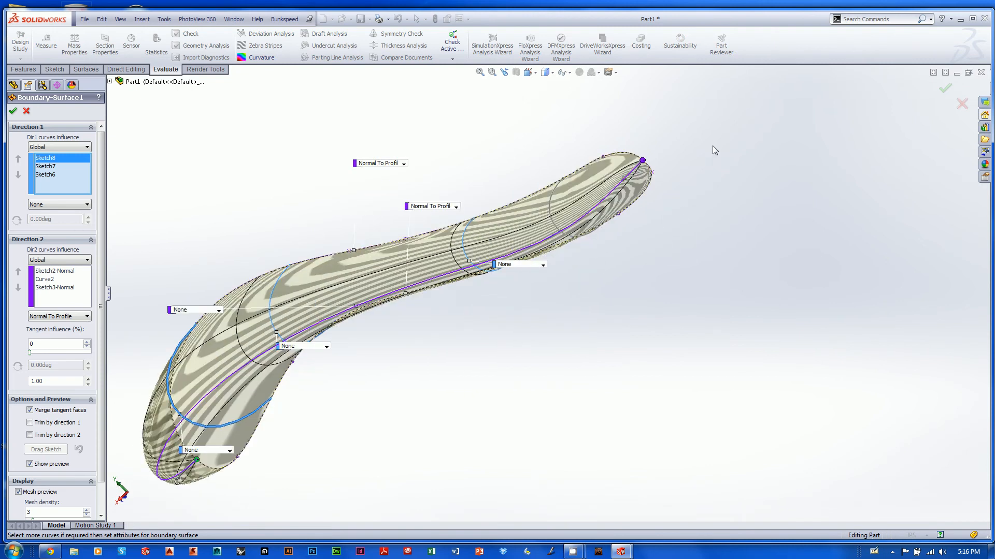
scroll(622, 311, down, 4)
middle_drag(621, 311, 648, 257)
middle_drag(848, 93, 728, 202)
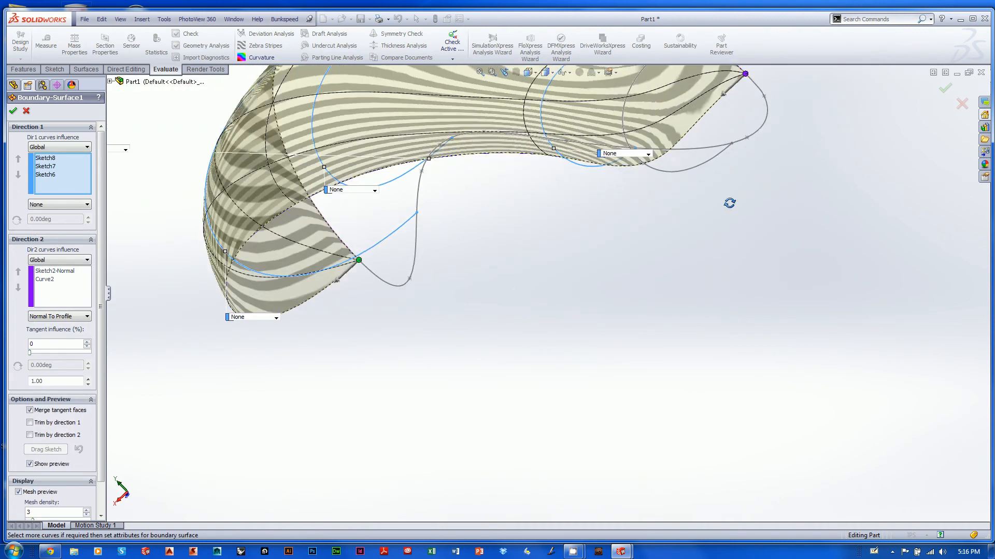
- Add Sketch3 back to the boundary surface as a Direction 2 curve, keeping it out of Direction 1
click(764, 126)
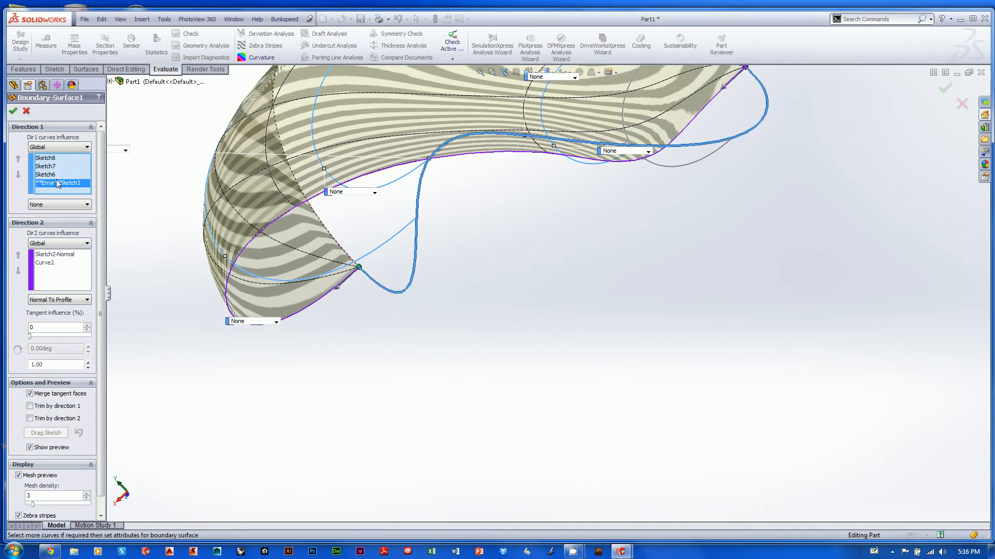
click(73, 198)
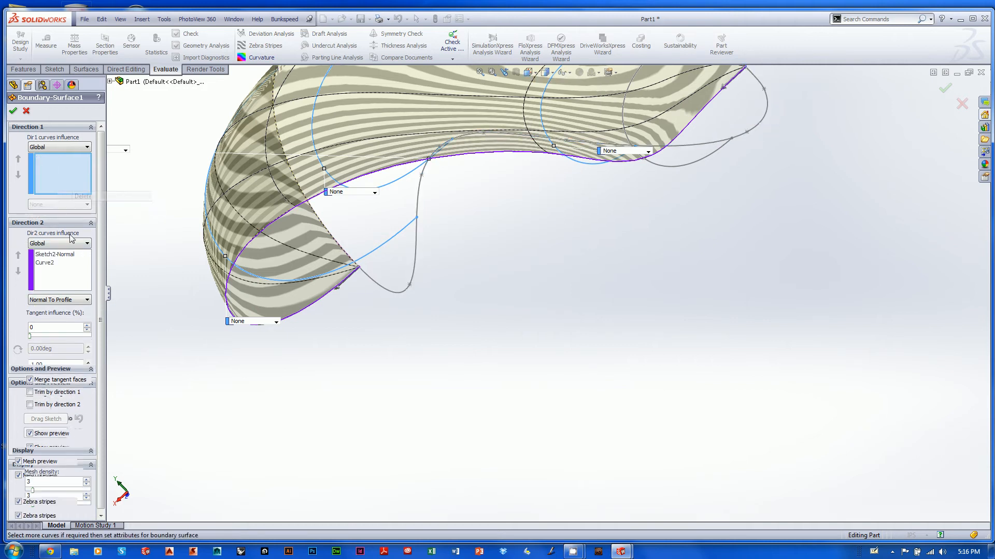
click(75, 283)
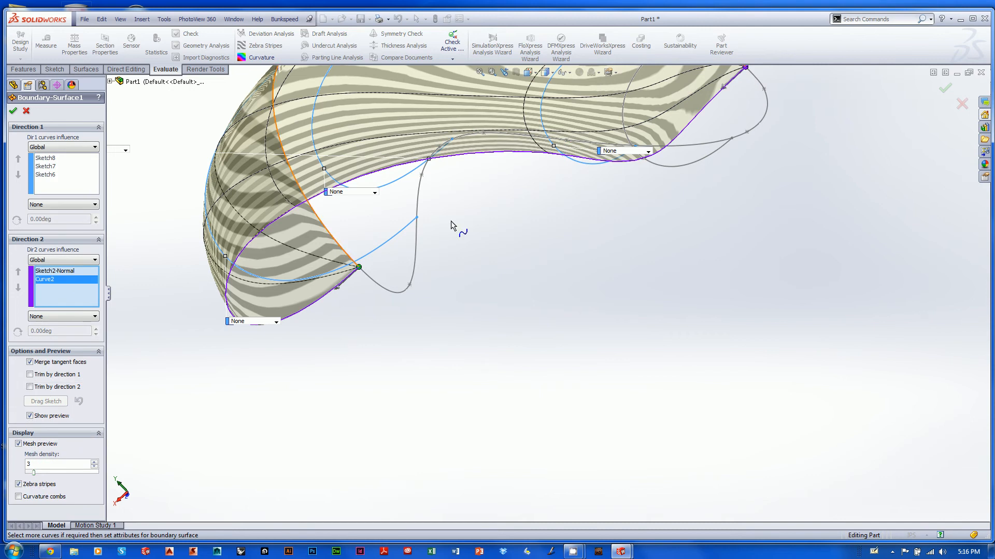
click(763, 120)
middle_drag(838, 114, 761, 242)
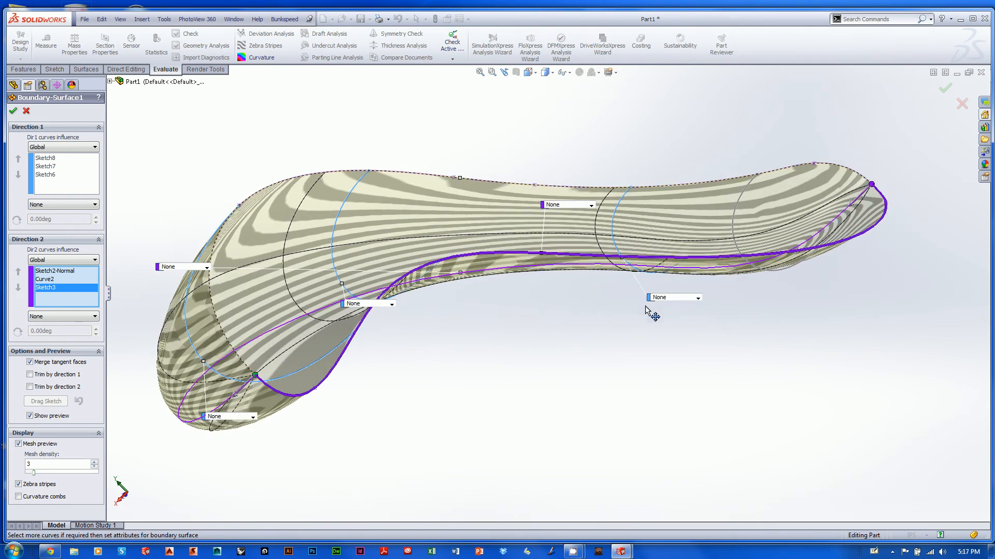
- Set Sketch3's Direction 2 condition to Normal To Profile with a tangent influence of 100% and accept the boundary surface
middle_drag(699, 325, 641, 404)
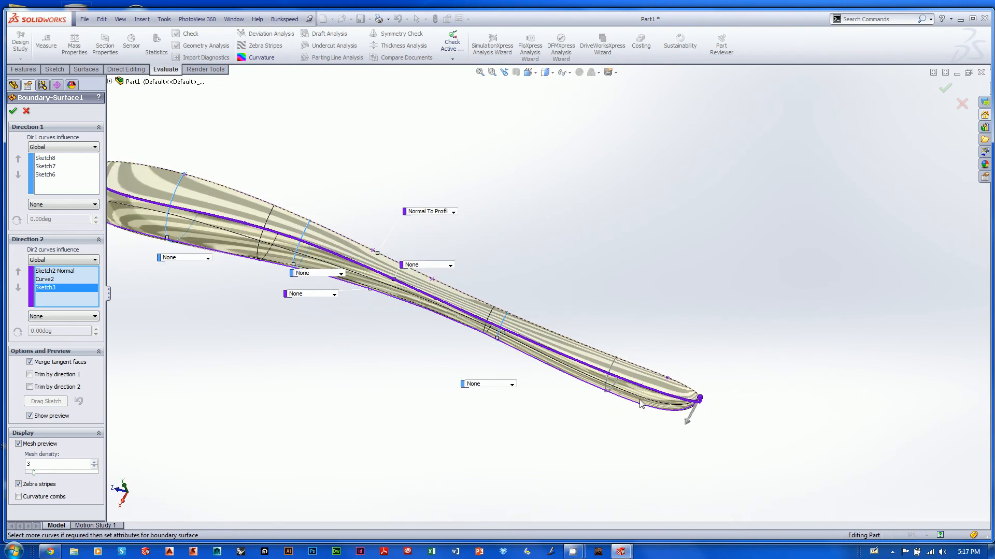
middle_drag(332, 390, 694, 461)
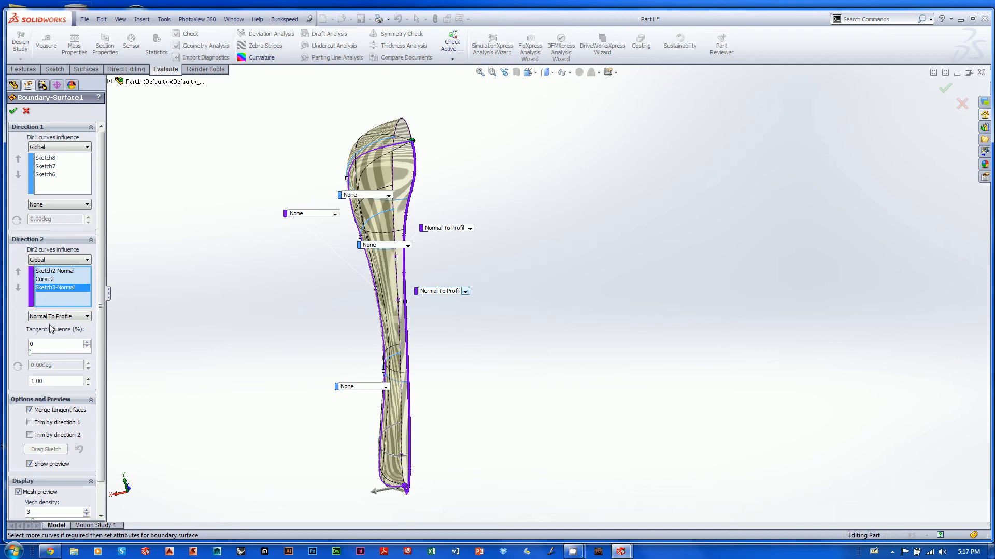
middle_drag(337, 401, 348, 334)
mouse_move(367, 350)
middle_down()
mouse_move(366, 381)
mouse_move(402, 355)
mouse_move(382, 361)
middle_up()
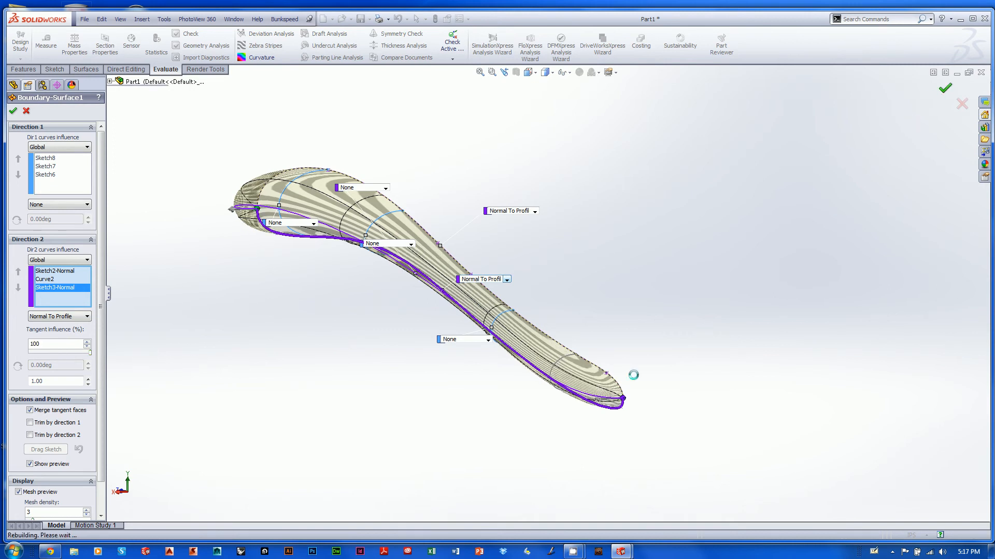
- Examine the zebra stripes across the mirror seam at the handle's narrow end and along the whole body
scroll(630, 446, down, 10)
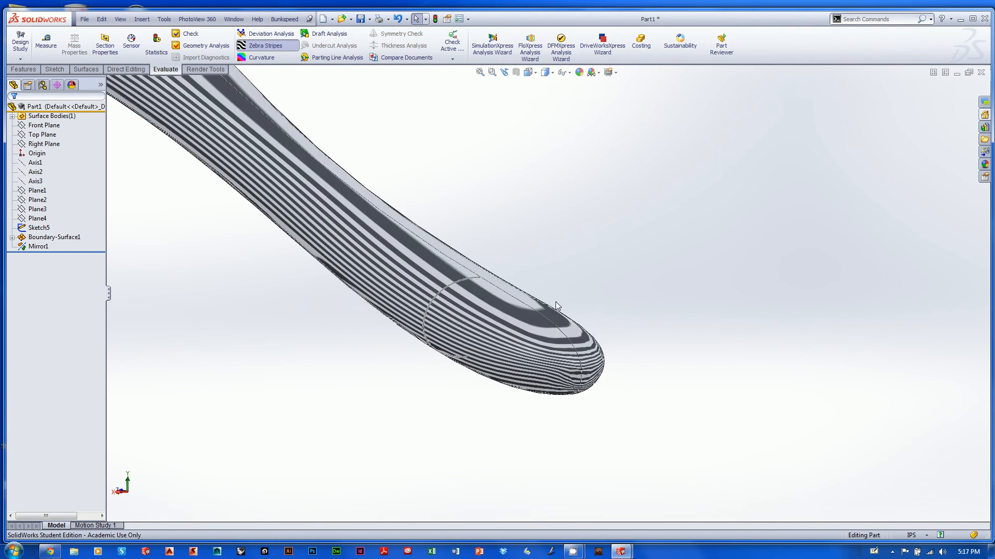
scroll(645, 376, down, 10)
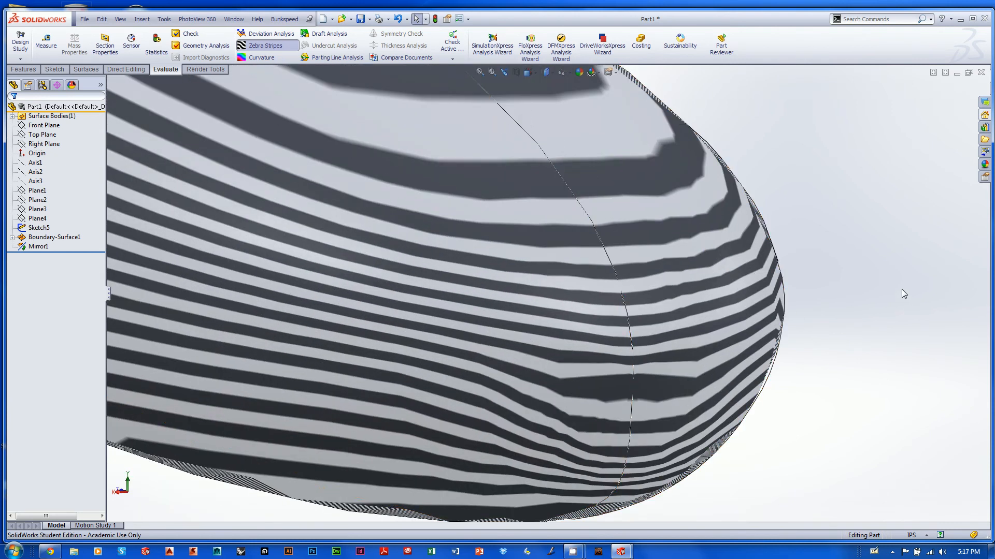
middle_drag(904, 293, 881, 302)
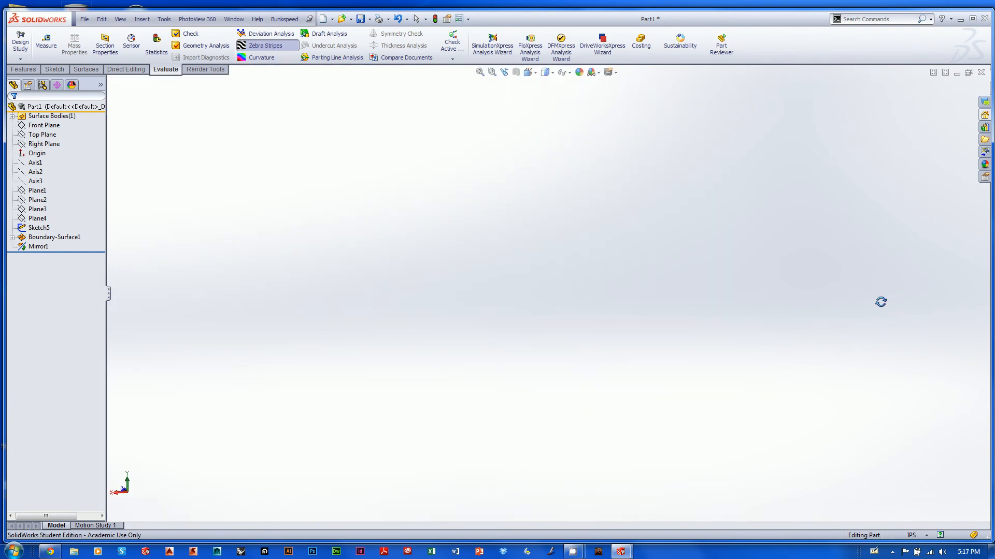
key(f)
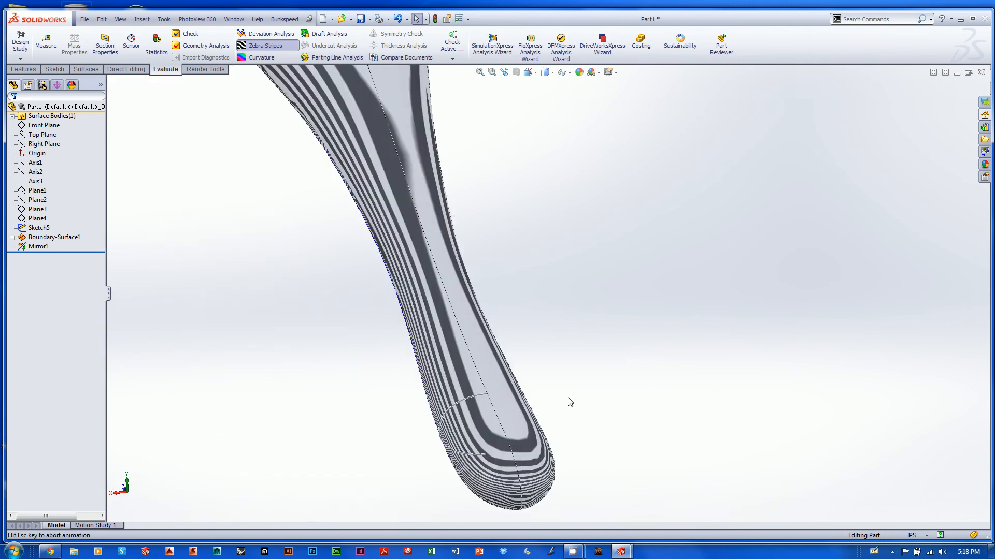
shift+middle_drag(557, 466, 547, 422)
ctrl+middle_drag(547, 422, 434, 269)
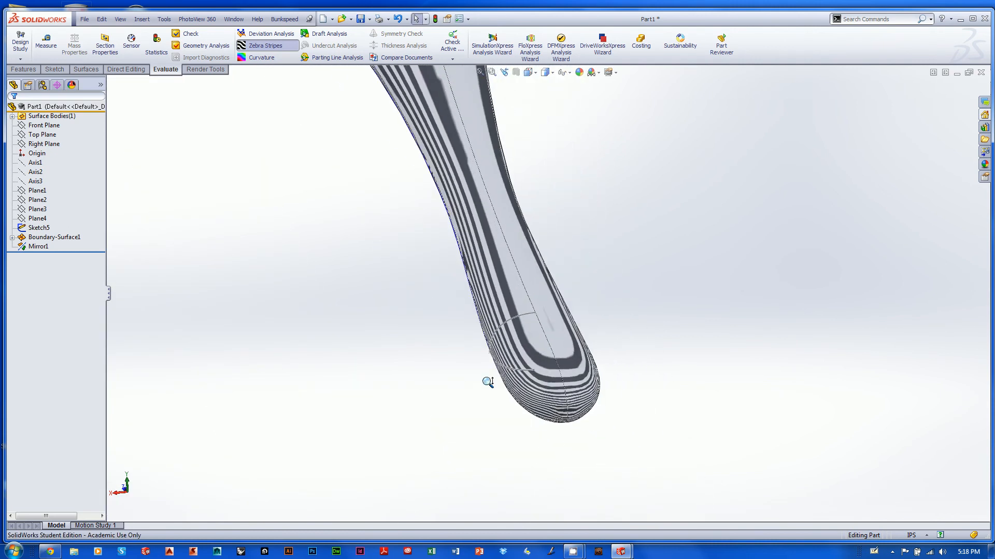
scroll(482, 371, down, 4)
ctrl+middle_drag(475, 355, 455, 191)
scroll(460, 197, up, 1)
mouse_move(686, 359)
middle_down()
mouse_move(670, 349)
mouse_move(686, 329)
mouse_move(668, 269)
mouse_move(650, 297)
mouse_move(630, 282)
mouse_move(640, 253)
mouse_move(673, 244)
mouse_move(699, 329)
mouse_move(691, 324)
mouse_move(677, 346)
mouse_move(657, 342)
mouse_move(677, 295)
mouse_move(688, 351)
mouse_move(716, 237)
mouse_move(729, 293)
mouse_move(728, 273)
mouse_move(735, 282)
mouse_move(732, 312)
mouse_move(724, 339)
mouse_move(699, 333)
mouse_move(679, 360)
mouse_move(705, 360)
middle_up()
shift+middle_drag(706, 360, 741, 316)
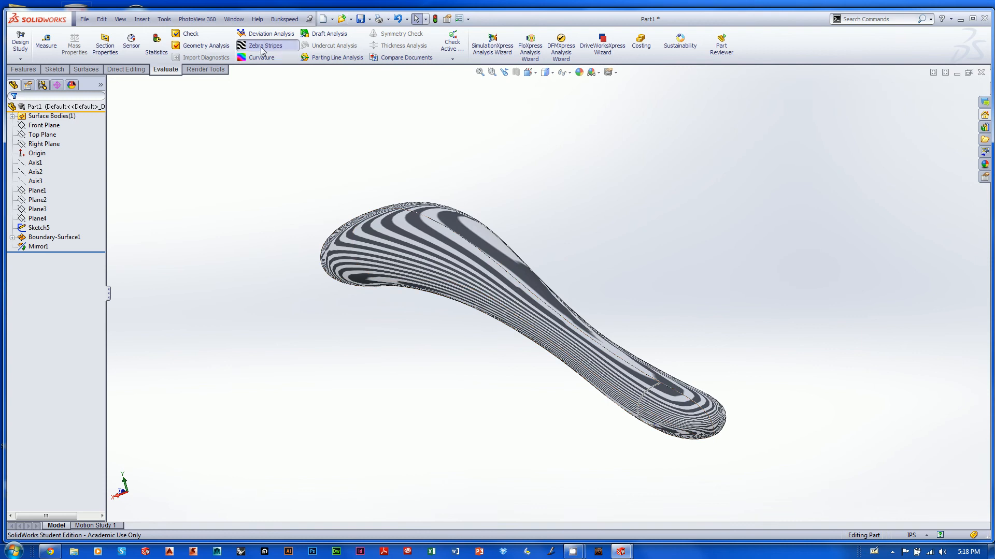
- Turn off the zebra stripes and view the handle with RealView Graphics enabled
click(262, 48)
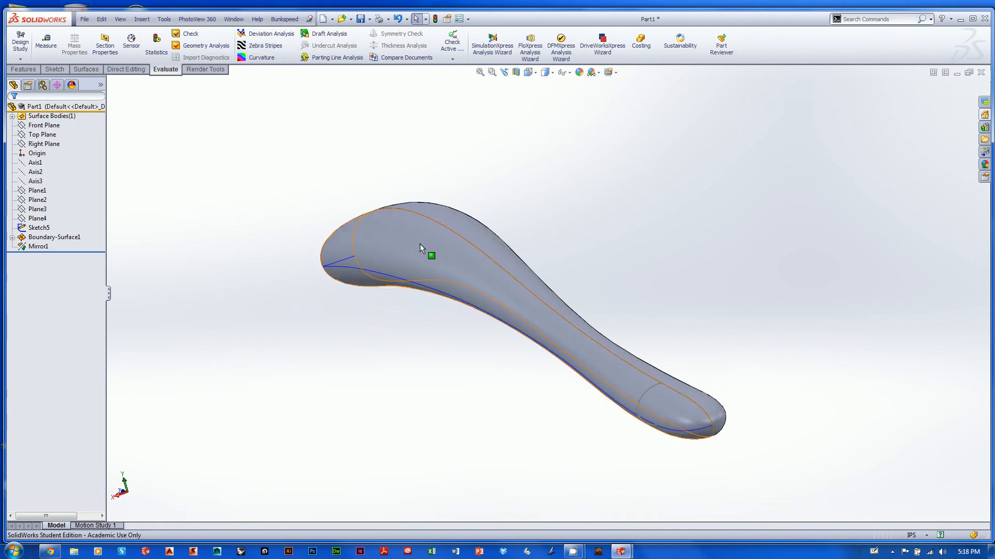
click(598, 74)
click(611, 72)
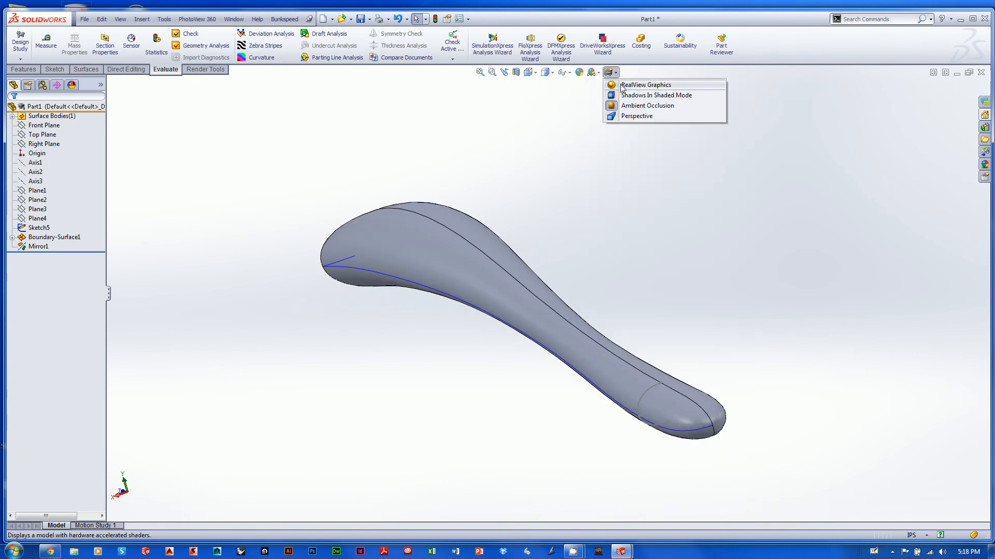
click(622, 85)
middle_drag(543, 397, 706, 344)
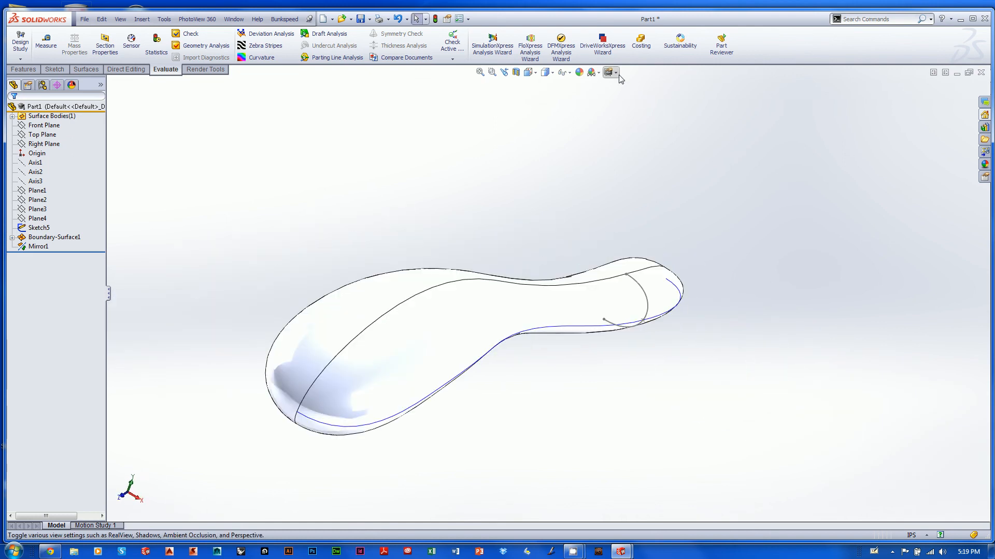
- Turn off RealView Graphics and apply a section view of the handle at the Front Plane with 0.00 in offset
click(625, 87)
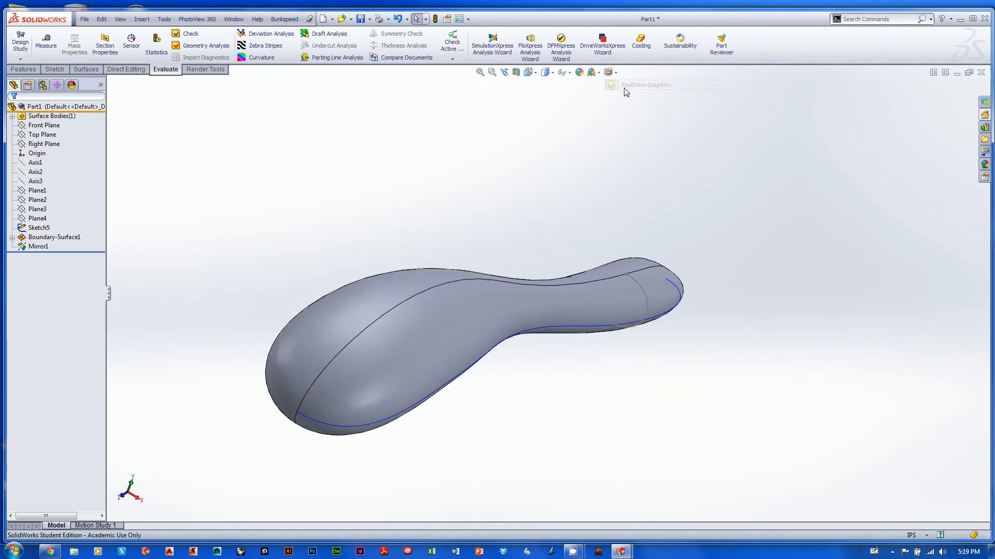
middle_drag(705, 272, 795, 257)
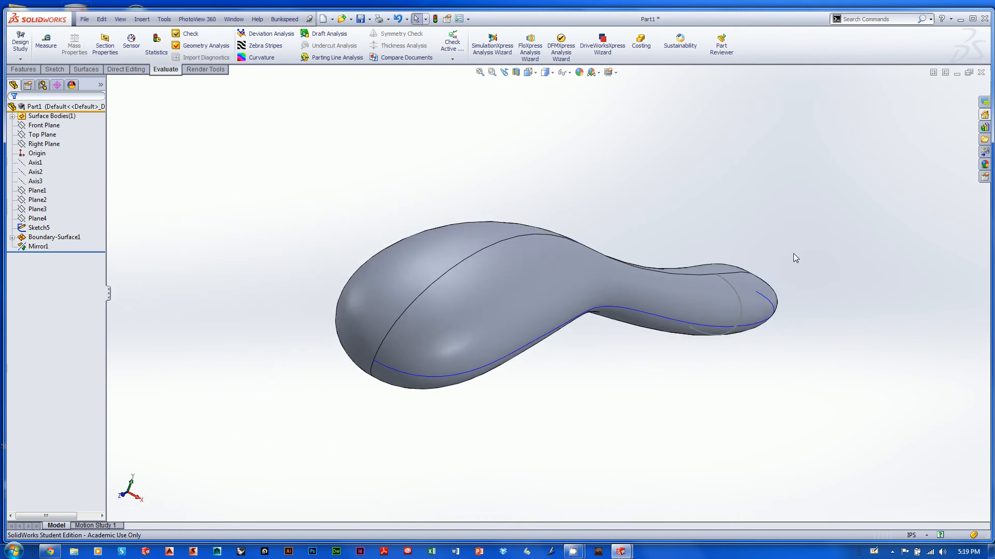
click(516, 72)
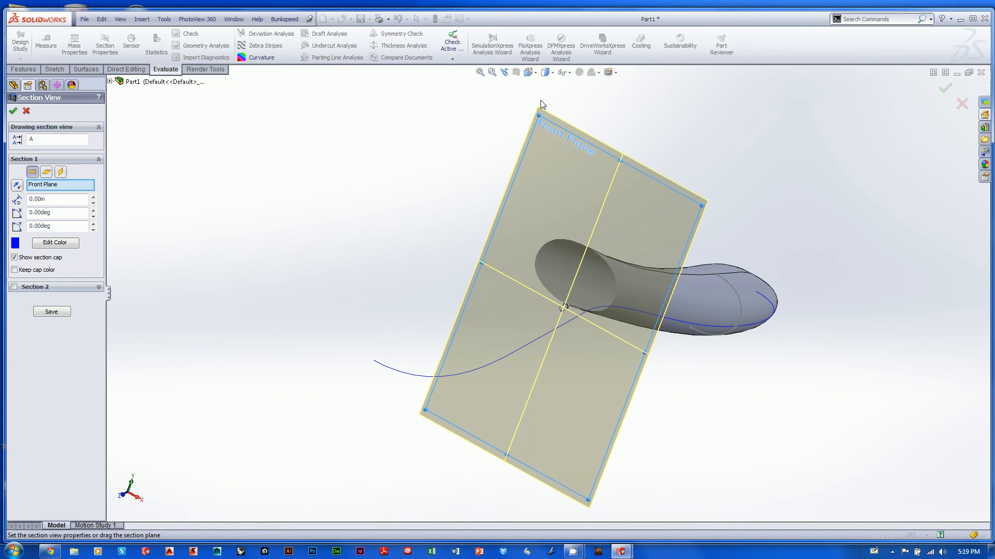
mouse_move(705, 248)
middle_down()
mouse_move(707, 257)
mouse_move(730, 251)
mouse_move(712, 255)
mouse_move(717, 245)
middle_up()
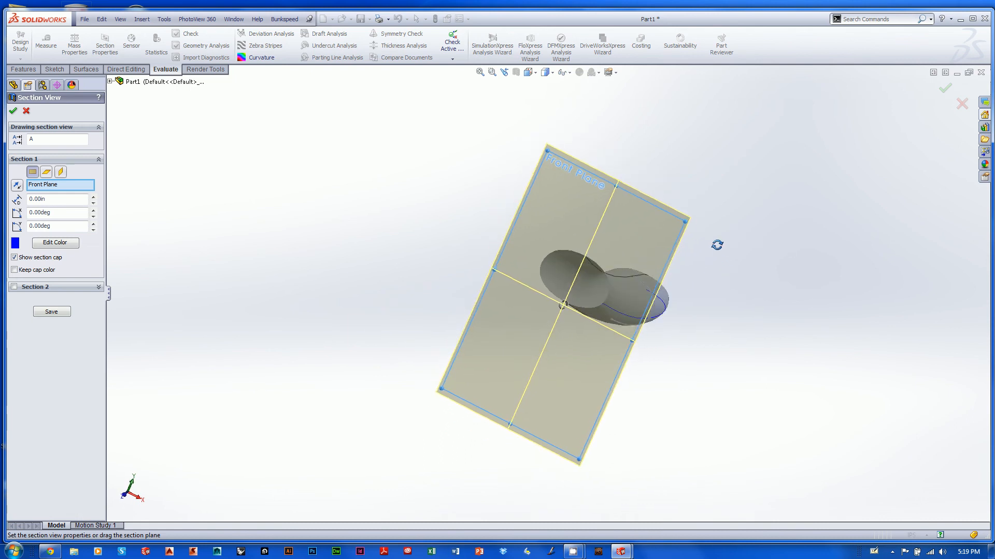
click(944, 89)
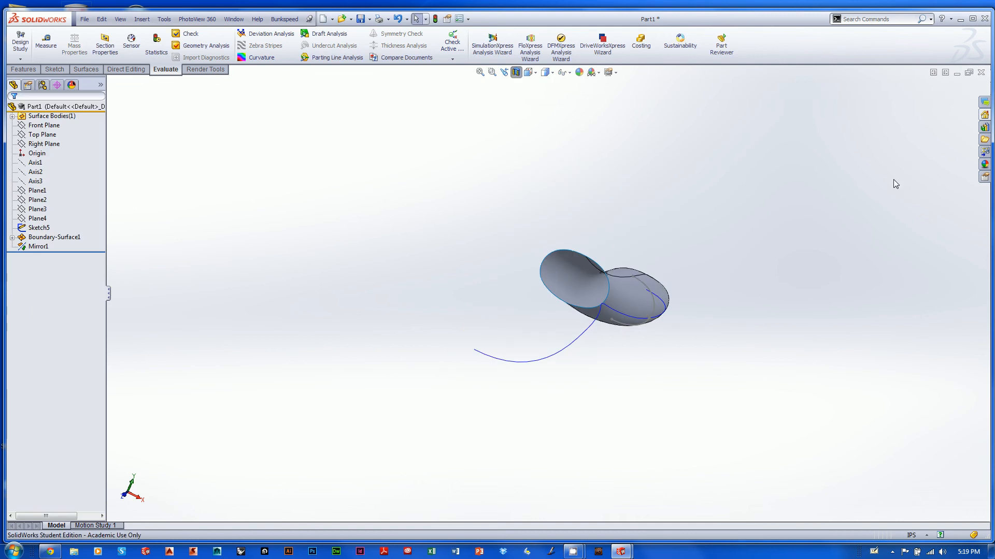
- Turn off the section view and thicken the mirrored handle surface using Create solid from enclosed volume
click(511, 75)
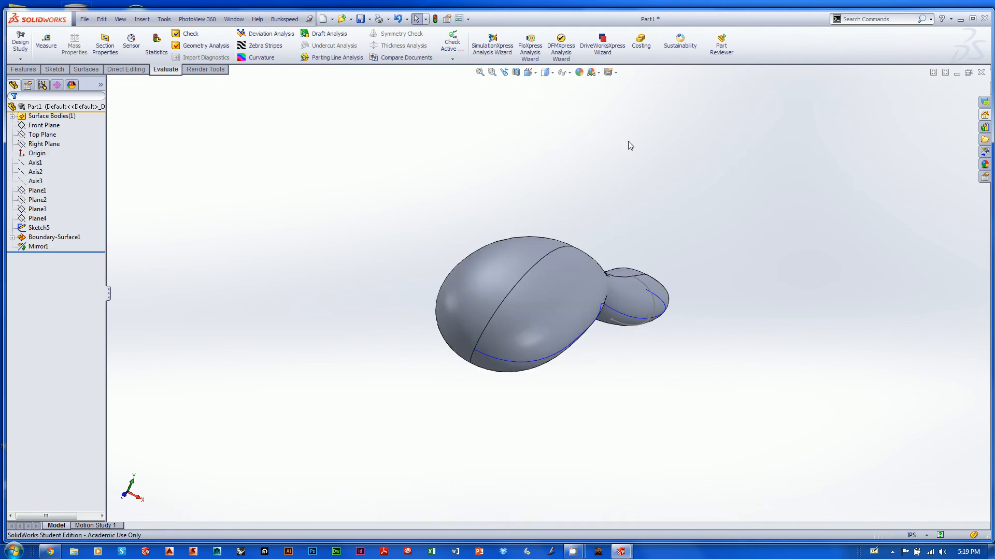
middle_drag(670, 173, 582, 175)
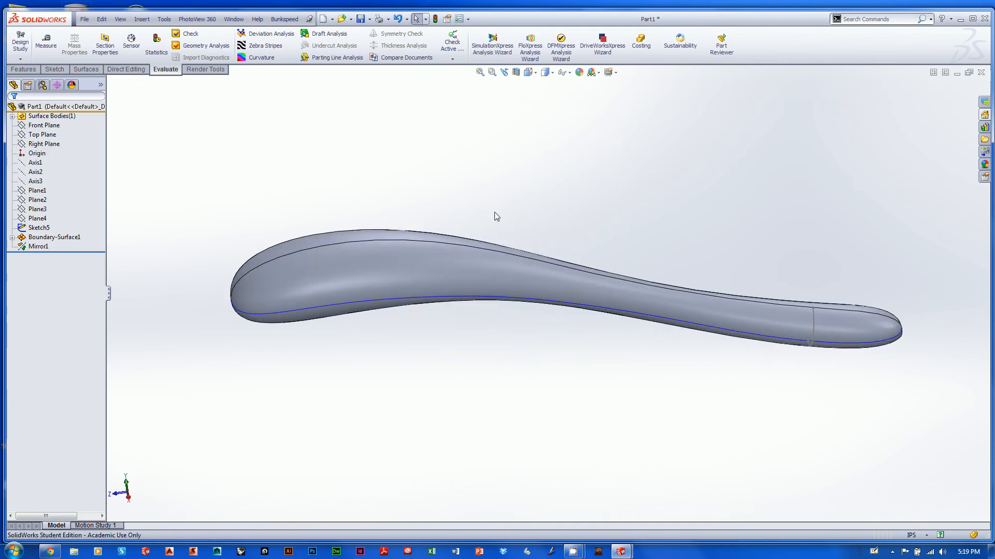
click(22, 70)
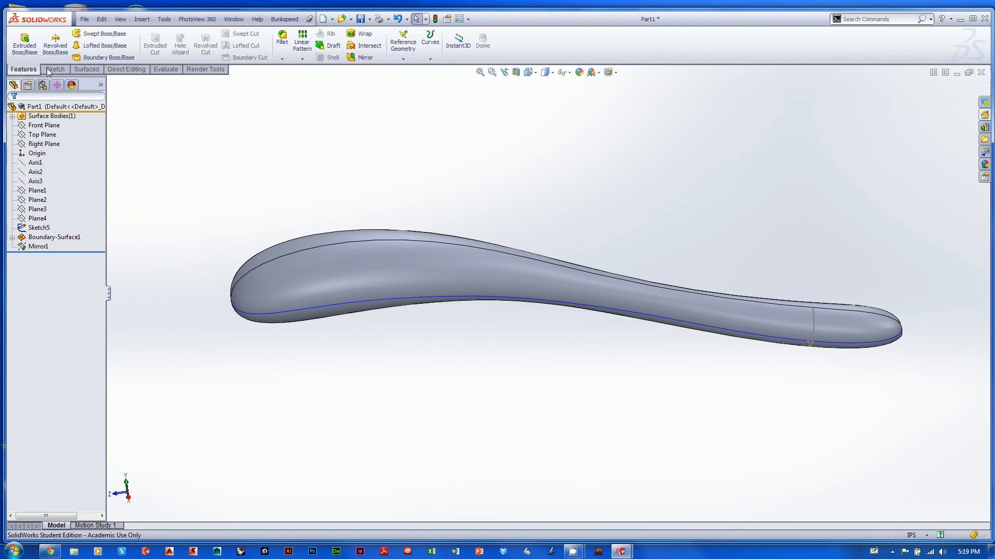
click(86, 69)
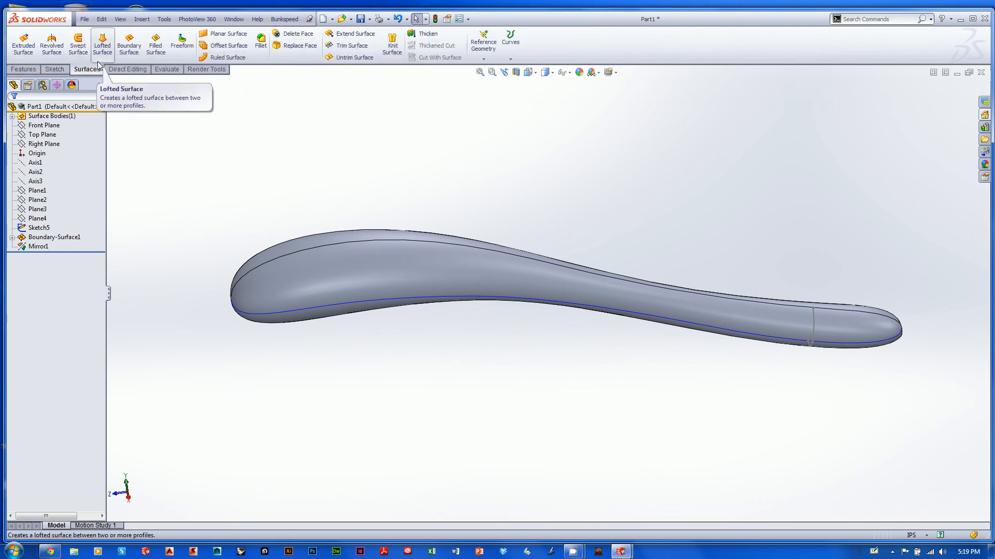
click(428, 35)
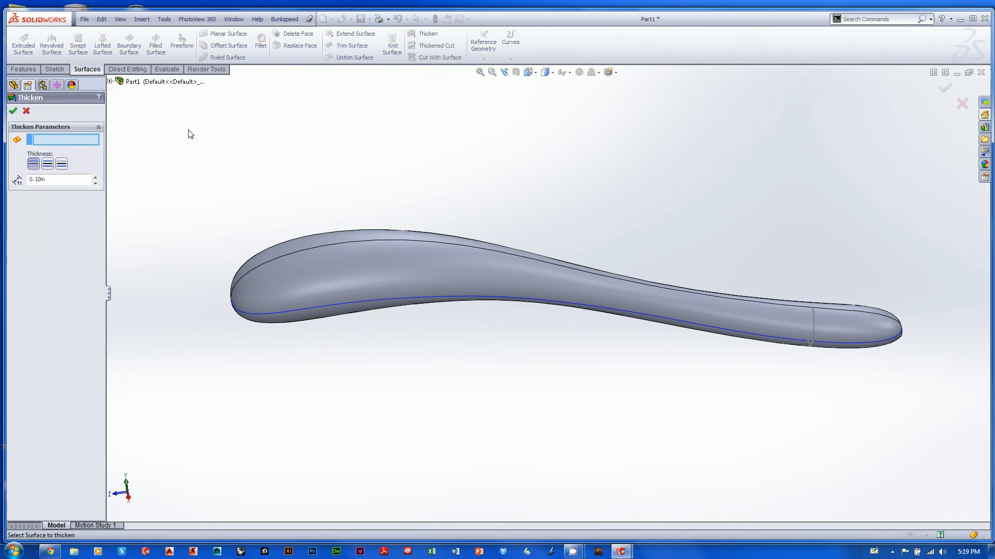
drag(791, 398, 927, 410)
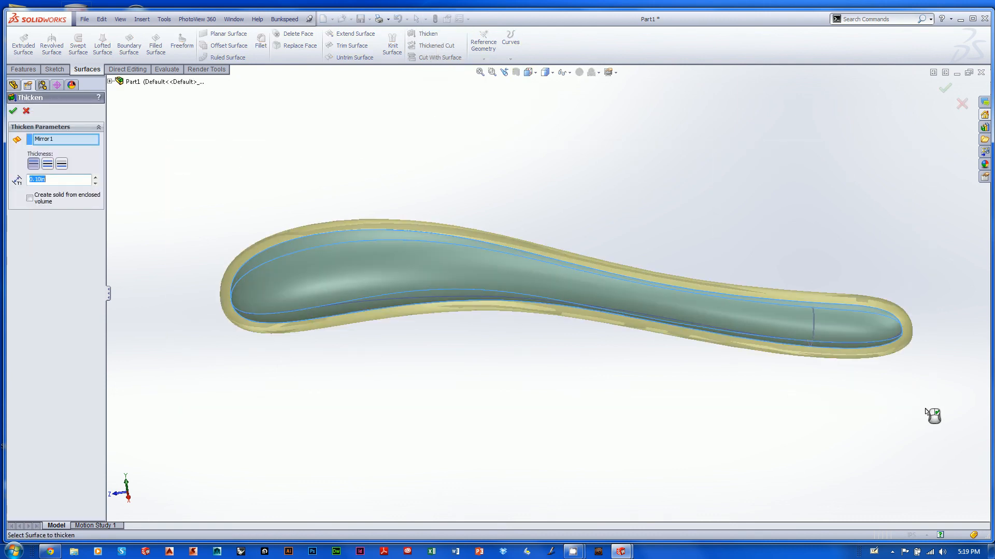
click(30, 197)
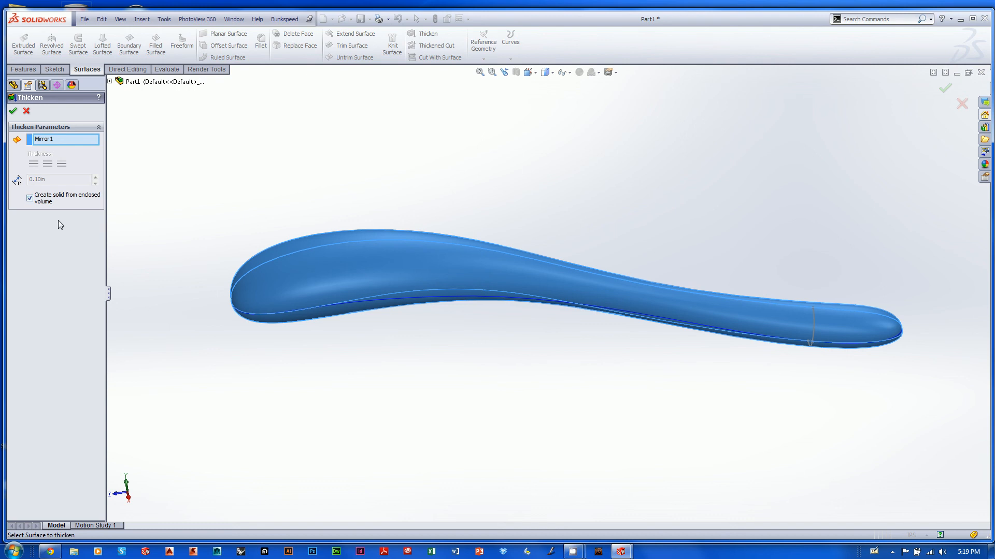
click(940, 92)
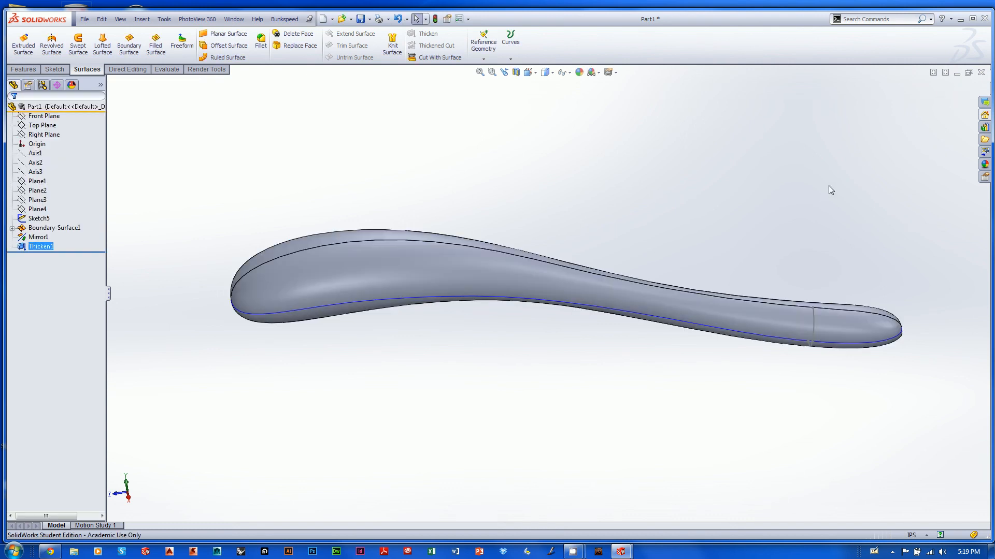
- Preview sections of the solid handle at the Front Plane and the Top Plane, moving the top section plane up towards the body
middle_drag(830, 190, 810, 225)
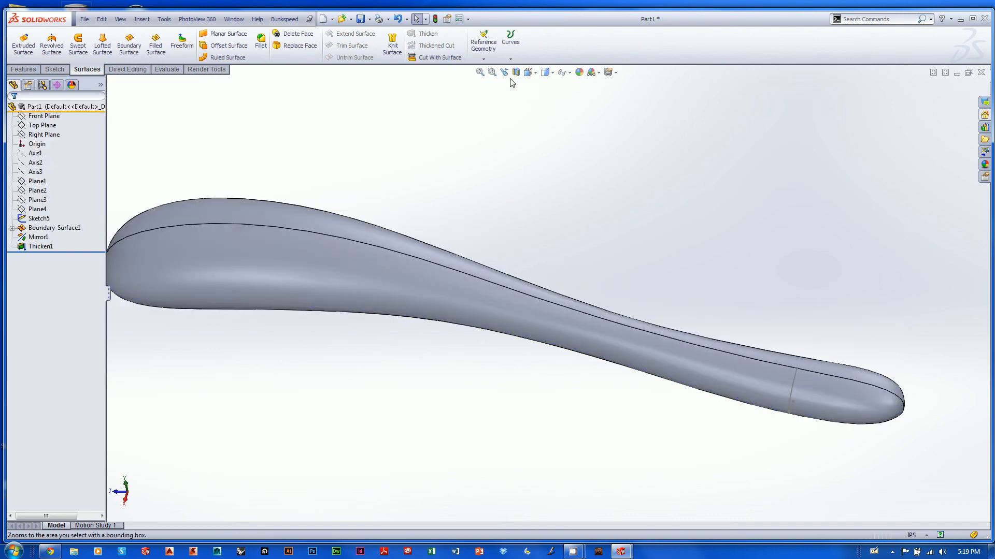
click(516, 72)
middle_drag(620, 160, 694, 152)
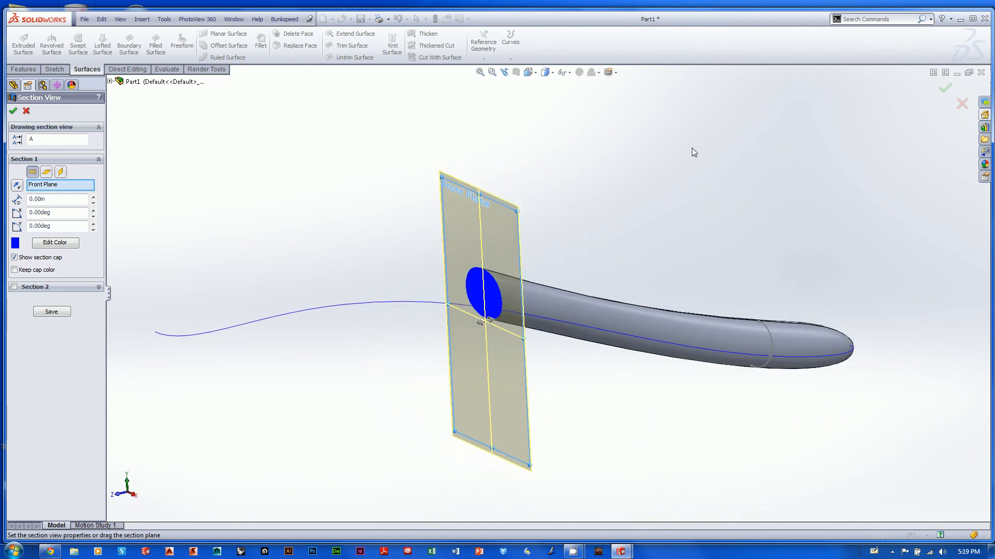
click(46, 173)
scroll(552, 236, up, 3)
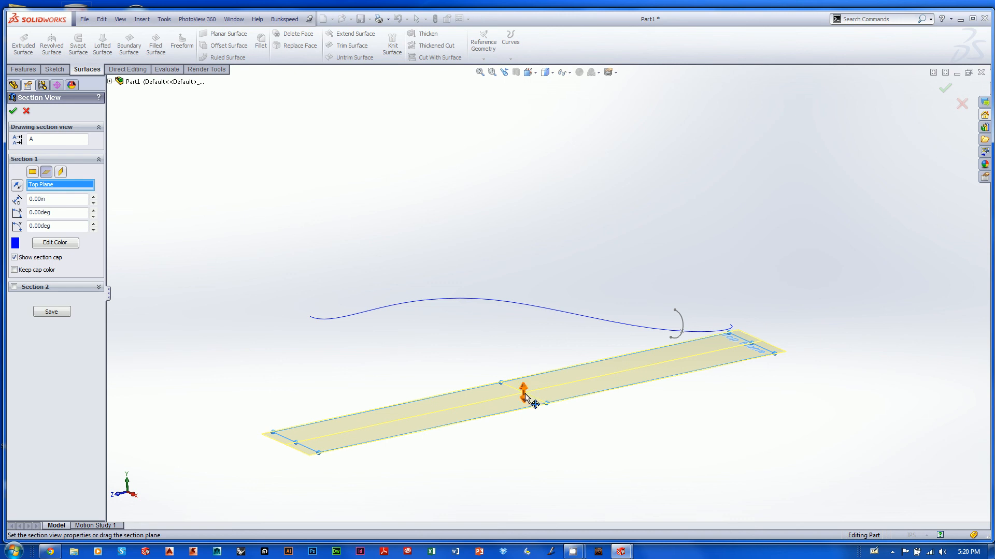
drag(524, 395, 518, 299)
- Apply a lengthwise section view of the solid handle at the Right Plane with 0.00 in offset
click(61, 173)
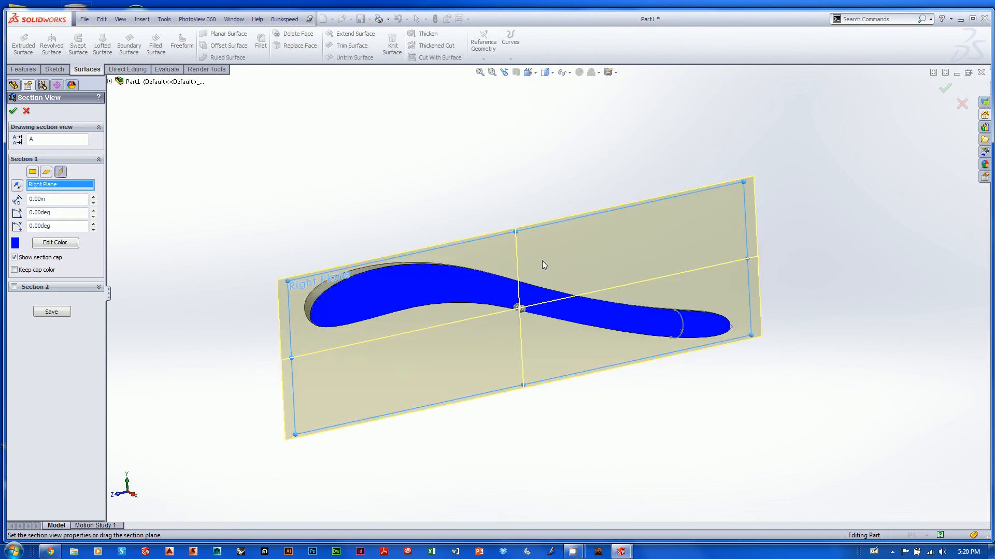
middle_drag(542, 260, 496, 254)
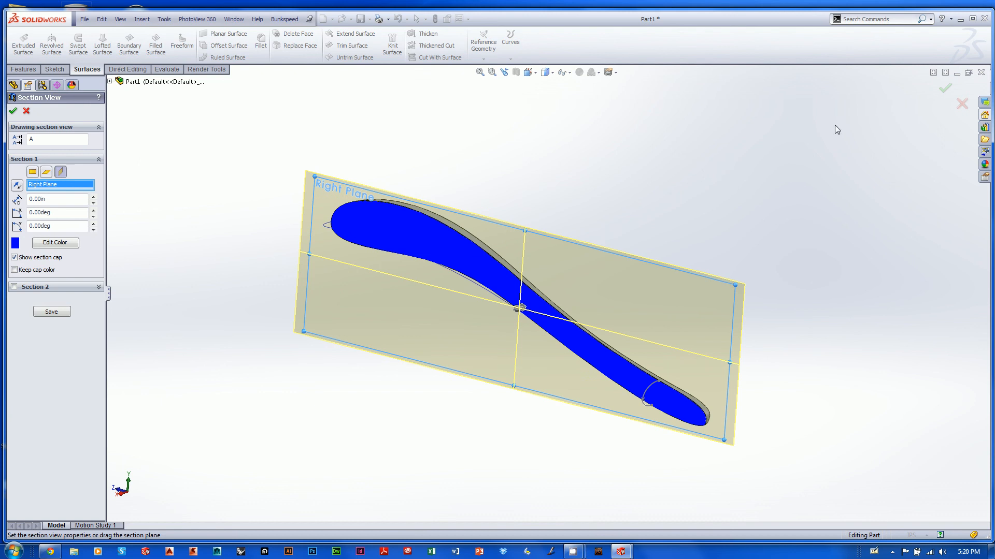
click(945, 91)
- Inspect the sectioned handle, turn off the section view and examine the complete solid body
middle_drag(835, 164, 535, 109)
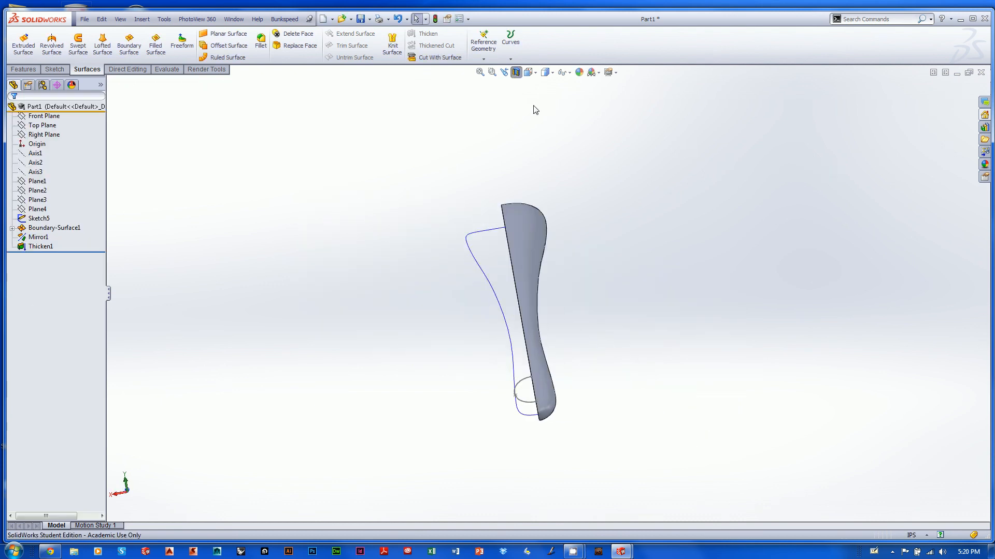
middle_drag(534, 171, 675, 211)
scroll(672, 254, up, 3)
scroll(716, 200, up, 2)
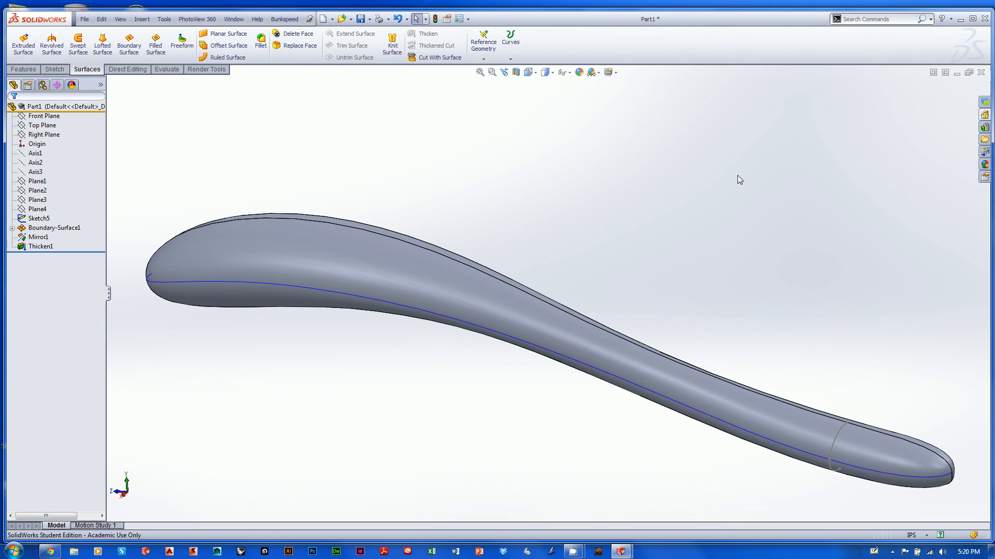
middle_drag(738, 180, 719, 163)
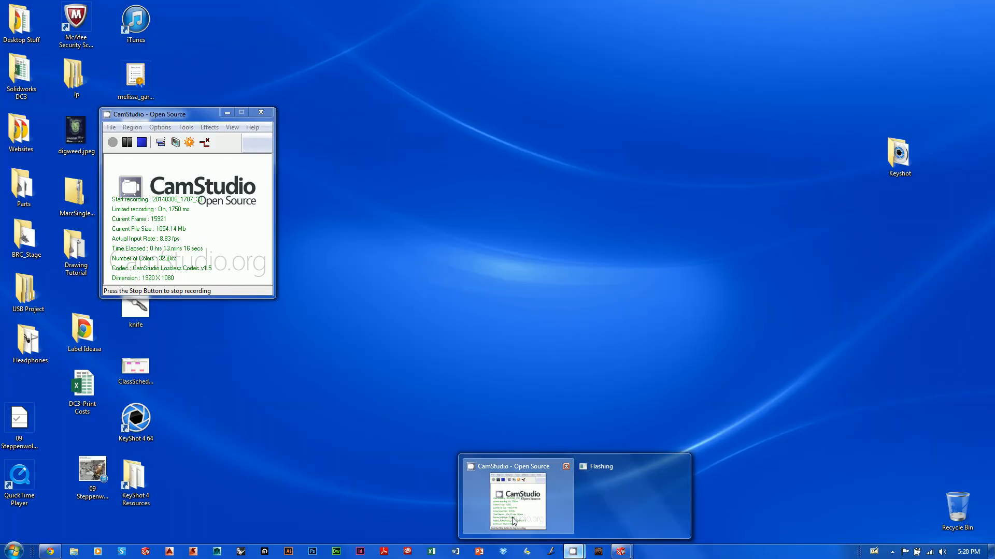
click(514, 521)
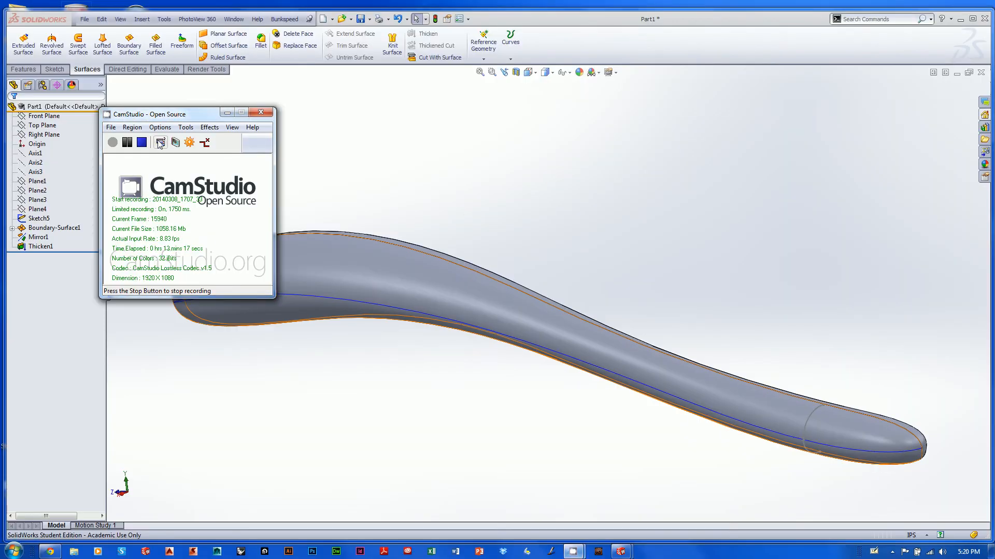